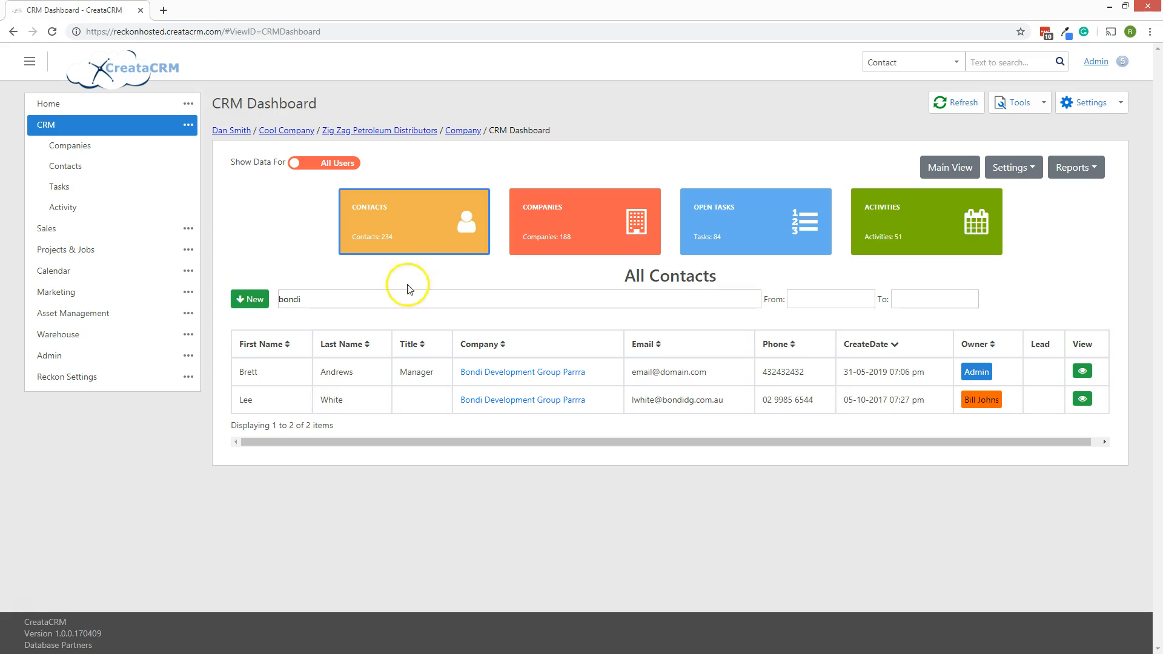
Open the new-contact form, then switch the dashboard list to All Companies.
{"action": "left_click", "coordinate": [245, 301]}
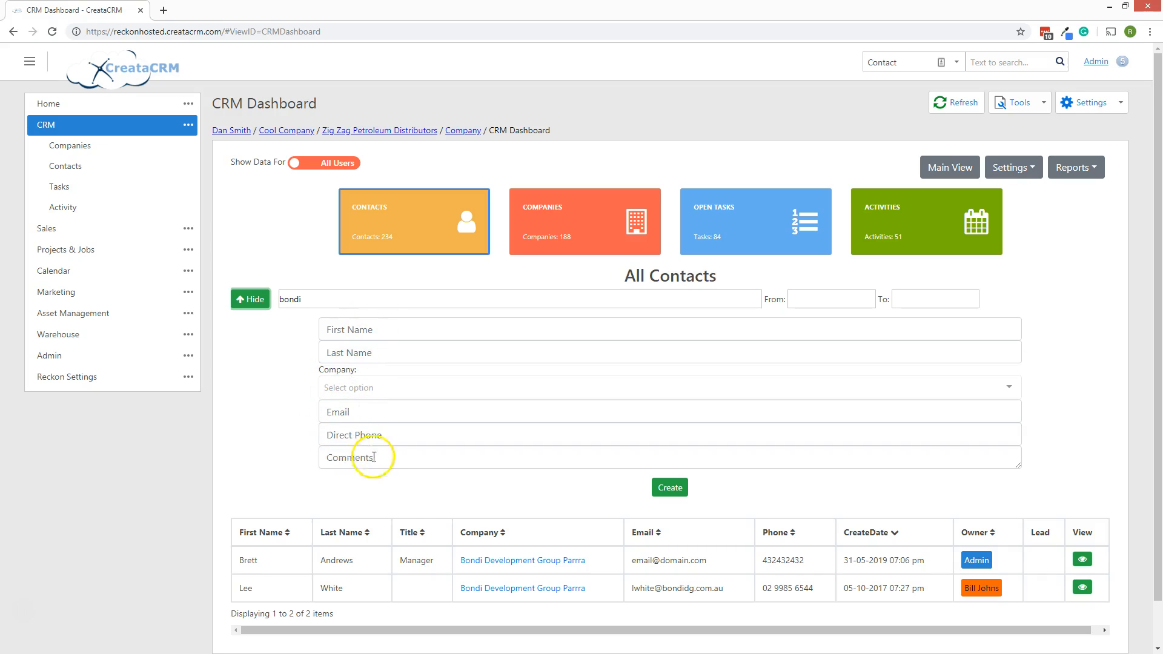
{"action": "double_click", "coordinate": [588, 253]}
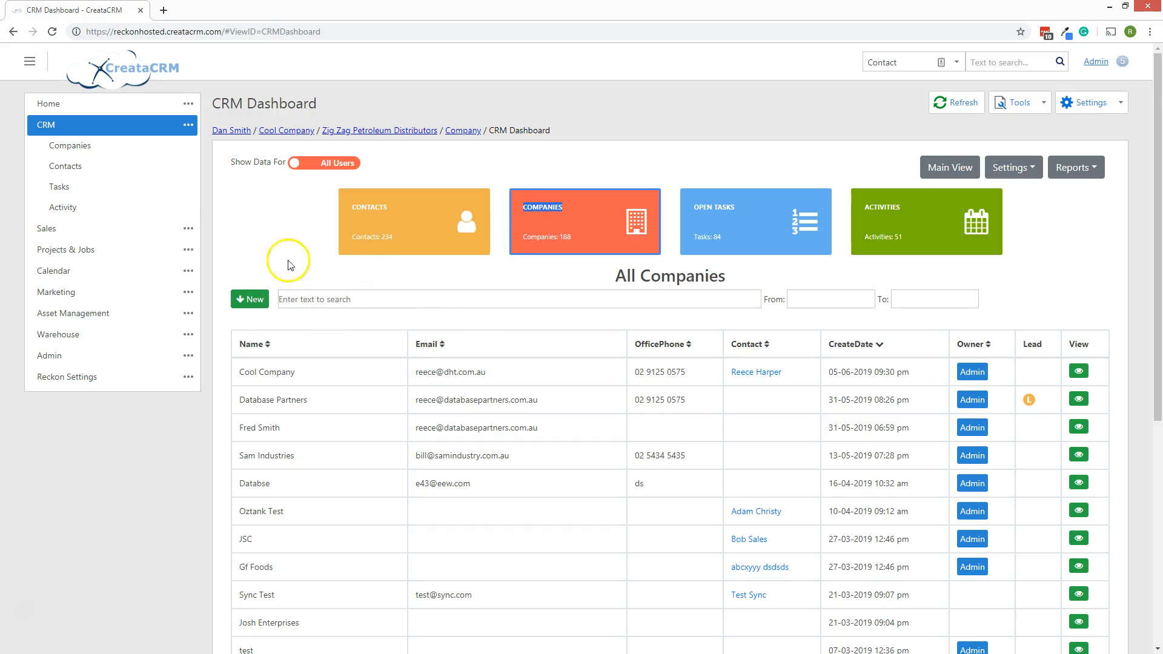
Start a new entry with the contact's first and last name and company 'Nice Company'.
{"action": "left_click", "coordinate": [249, 299]}
{"action": "left_click", "coordinate": [324, 332]}
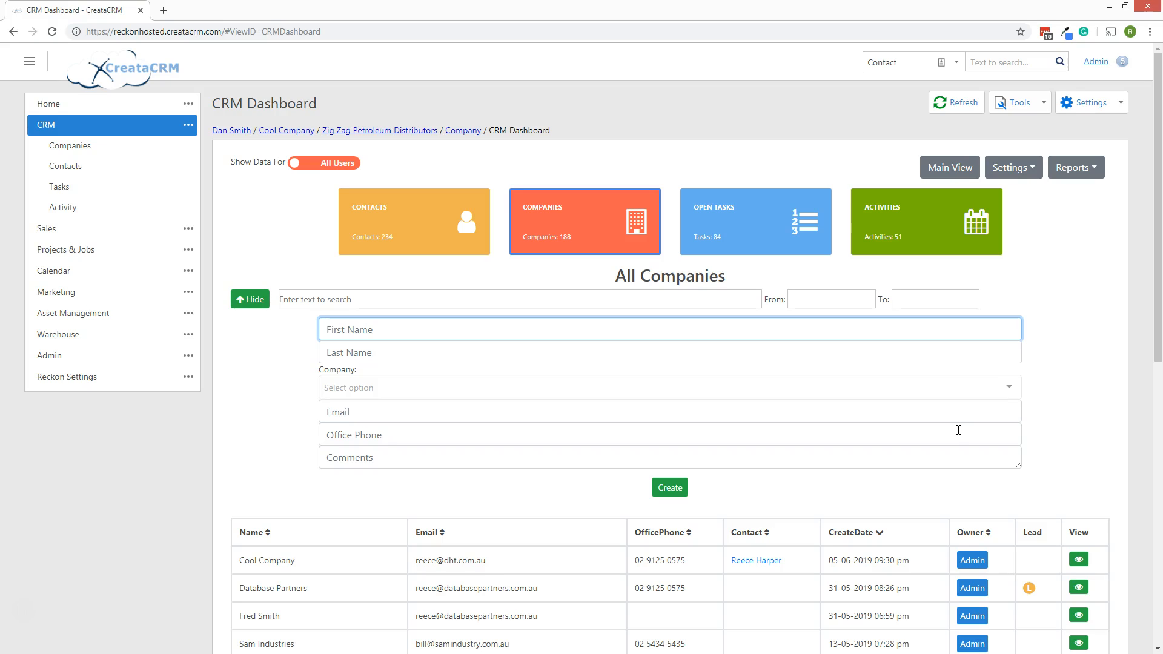
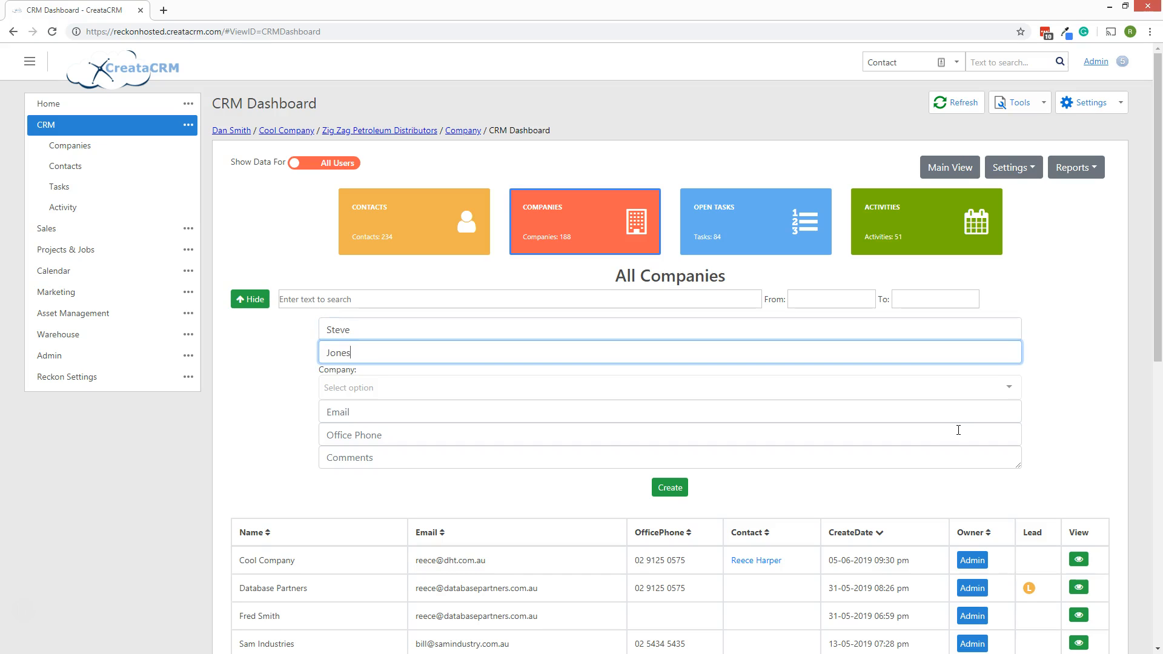
{"action": "key", "text": "Tab"}
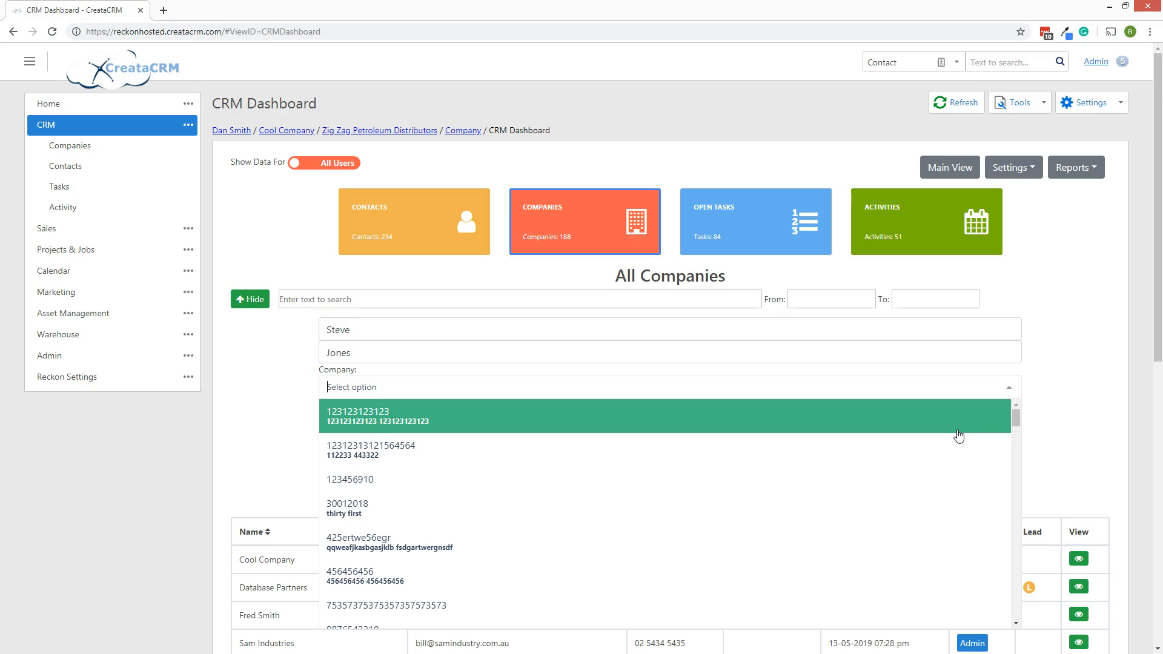
{"action": "type", "text": "database"}
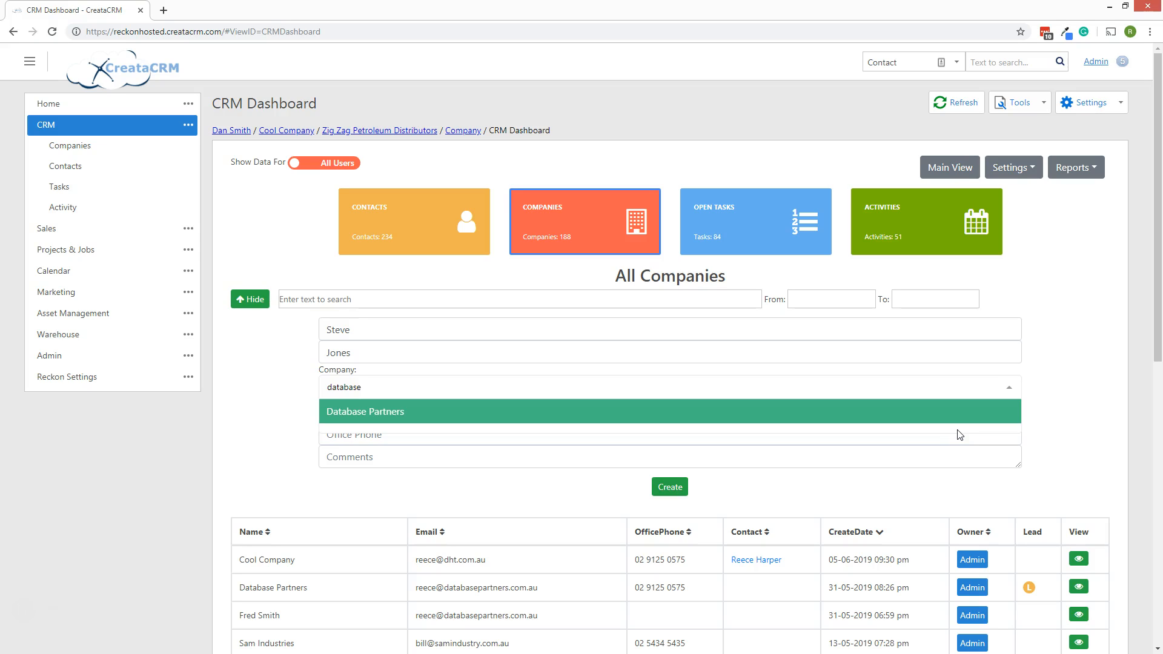
{"action": "key", "text": "BackSpace"}
{"action": "key", "text": "BackSpace"}
{"action": "key", "text": "BackSpace"}
{"action": "key", "text": "BackSpace"}
{"action": "key", "text": "BackSpace"}
{"action": "key", "text": "BackSpace"}
{"action": "key", "text": "BackSpace"}
{"action": "key", "text": "BackSpace"}
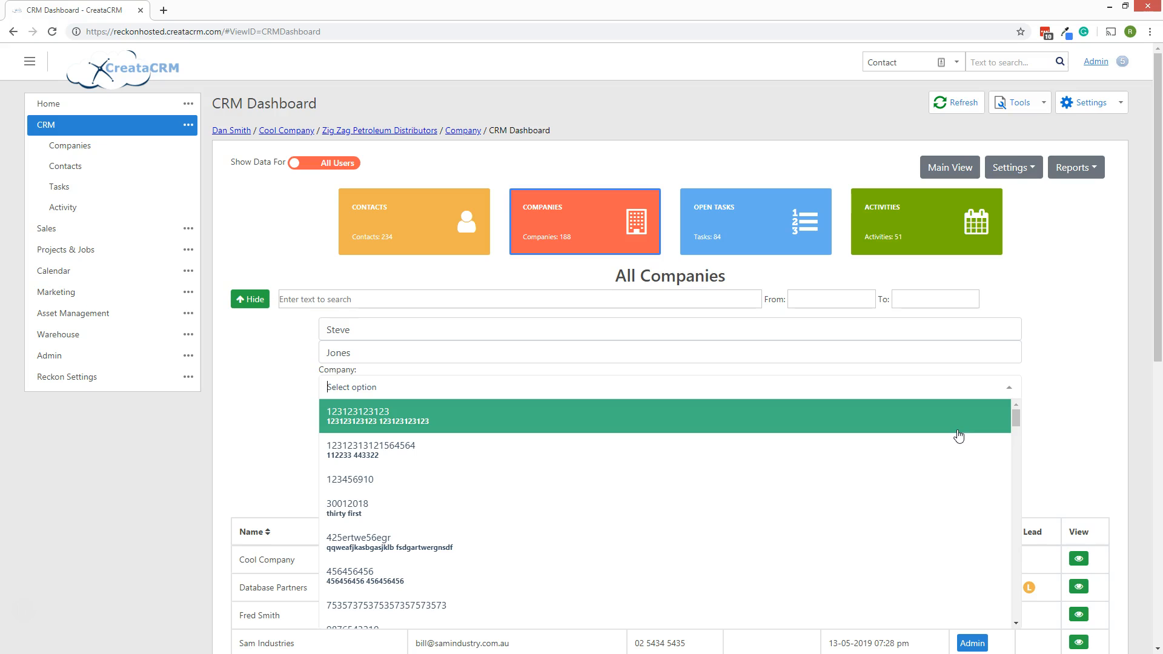
{"action": "type", "text": "Nic"}
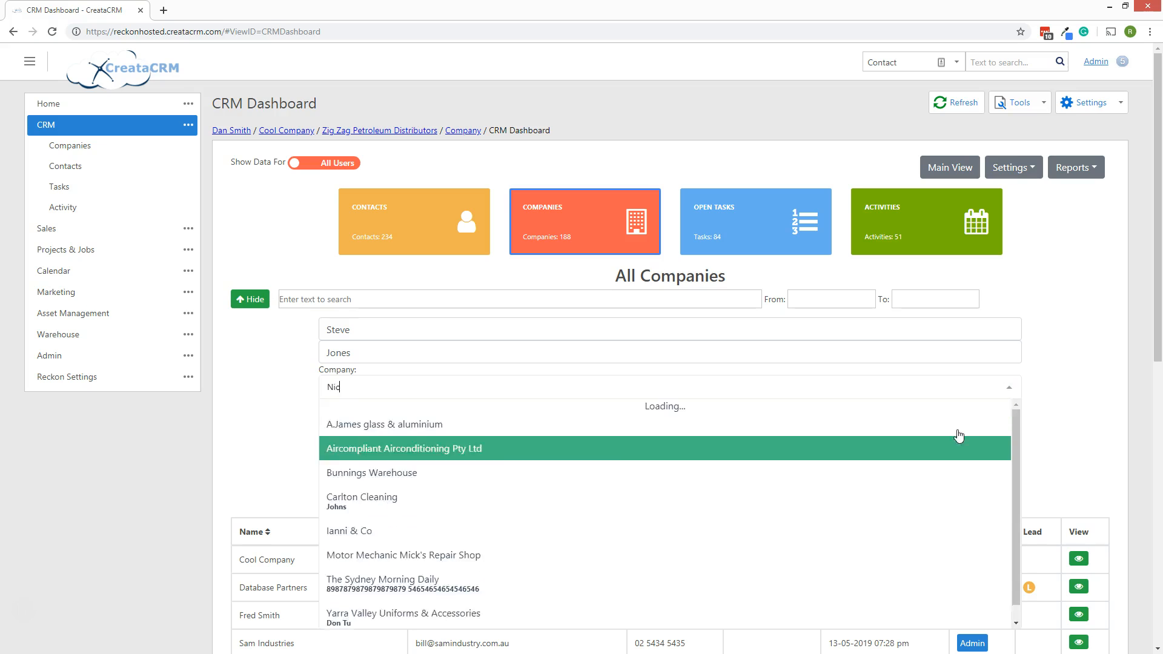
{"action": "type", "text": "e Com"}
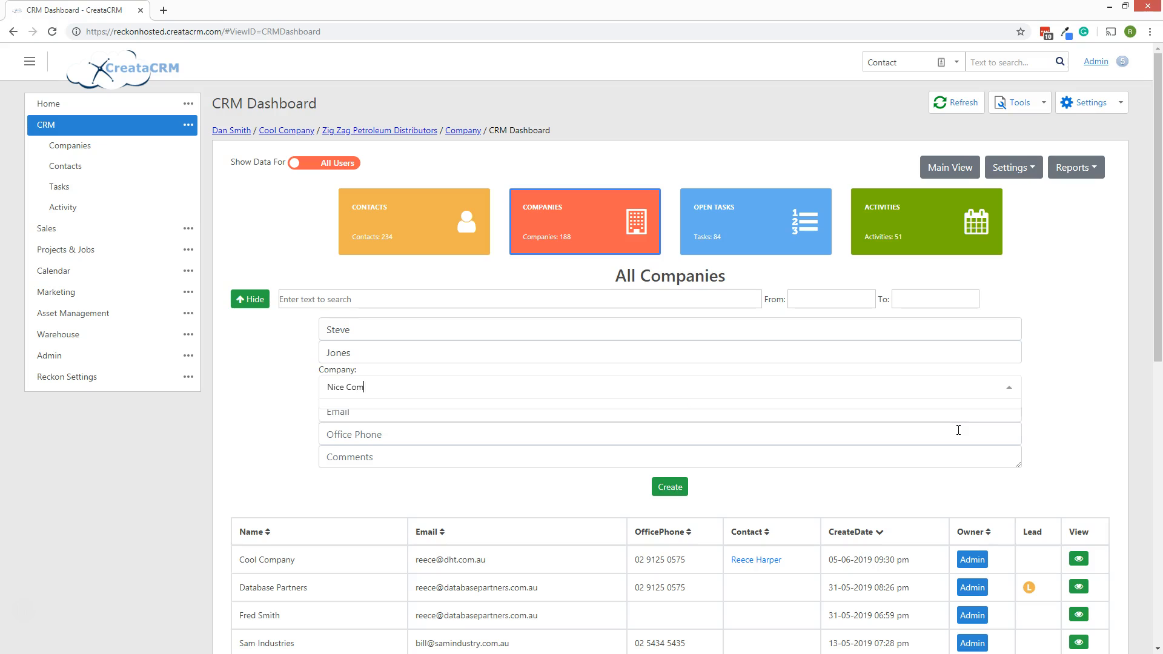
{"action": "type", "text": "pany"}
Confirm Nice Company as a new company and enter the contact's email and office phone.
{"action": "left_click", "coordinate": [365, 434]}
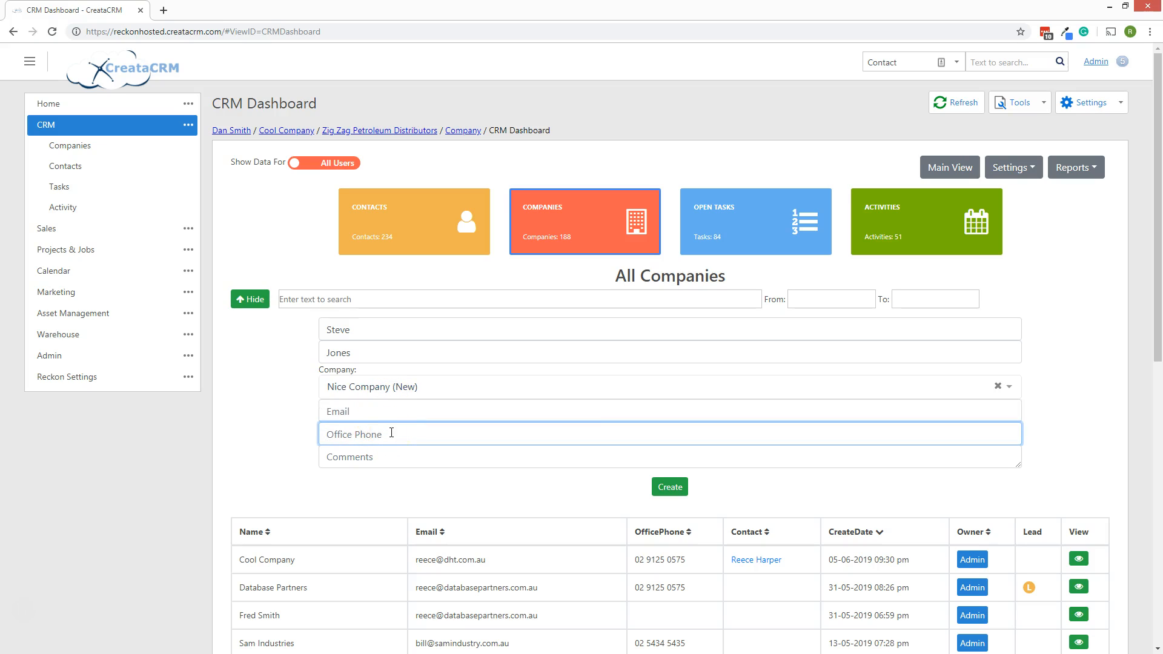
{"action": "left_click", "coordinate": [382, 411]}
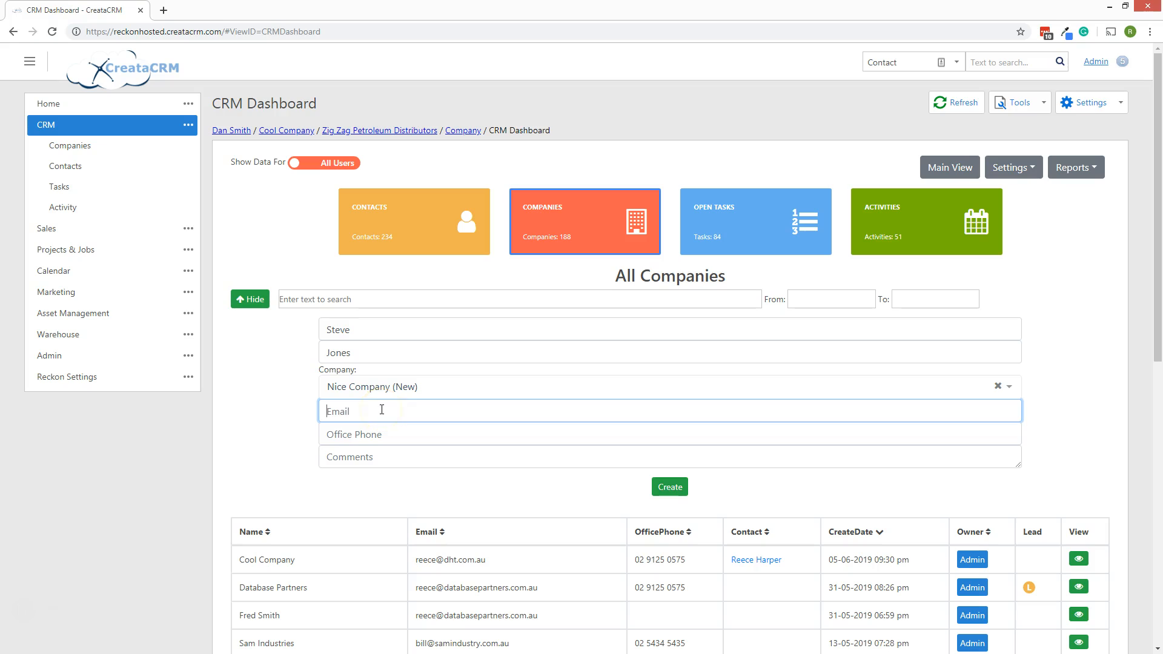
{"action": "key", "text": "Tab"}
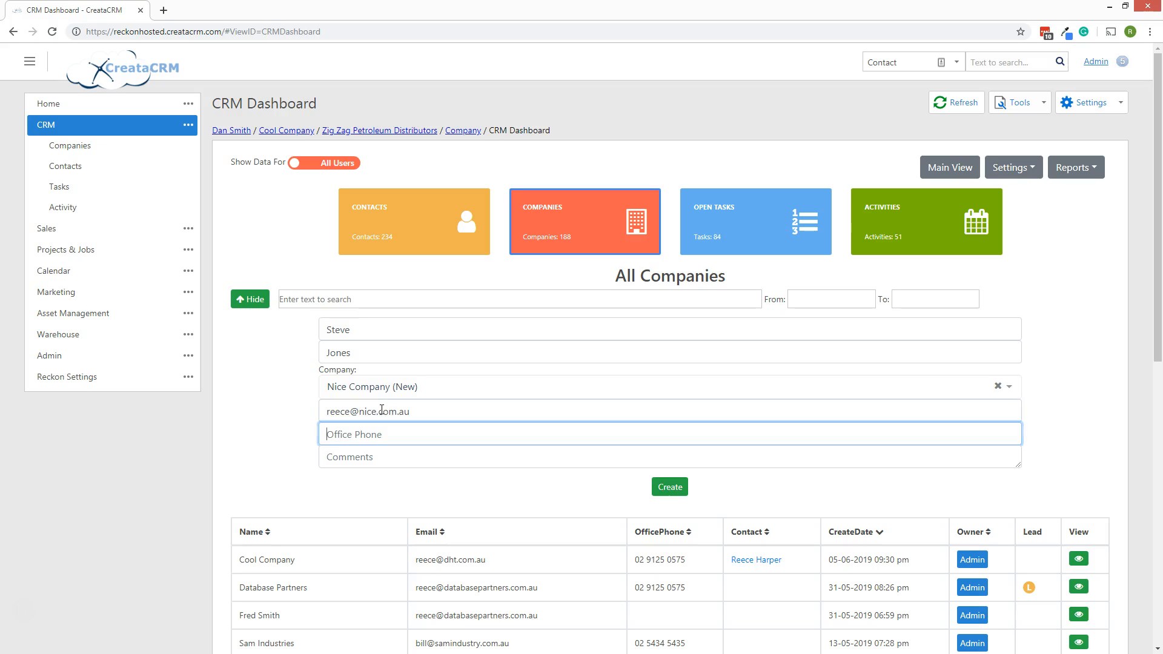
Add the comment 'this is a test new company for an example'.
{"action": "key", "text": "Tab"}
{"action": "type", "text": "this is a te"}
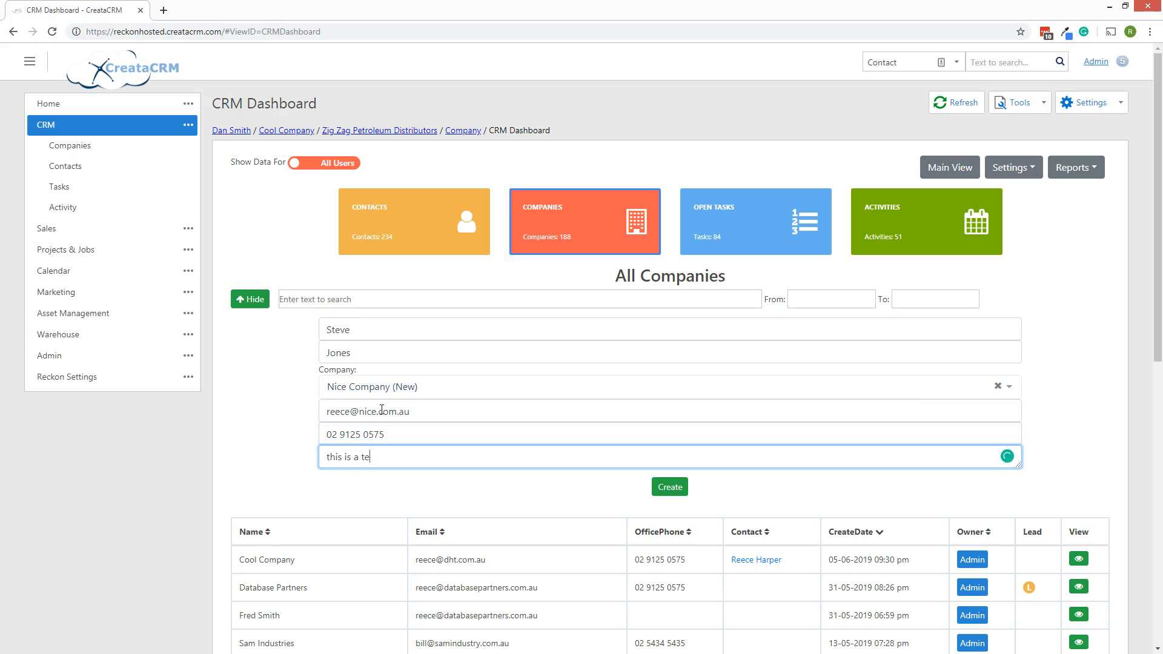
{"action": "type", "text": "st new copan"}
{"action": "key", "text": "BackSpace"}
{"action": "key", "text": "BackSpace"}
{"action": "type", "text": "mpany for an example"}
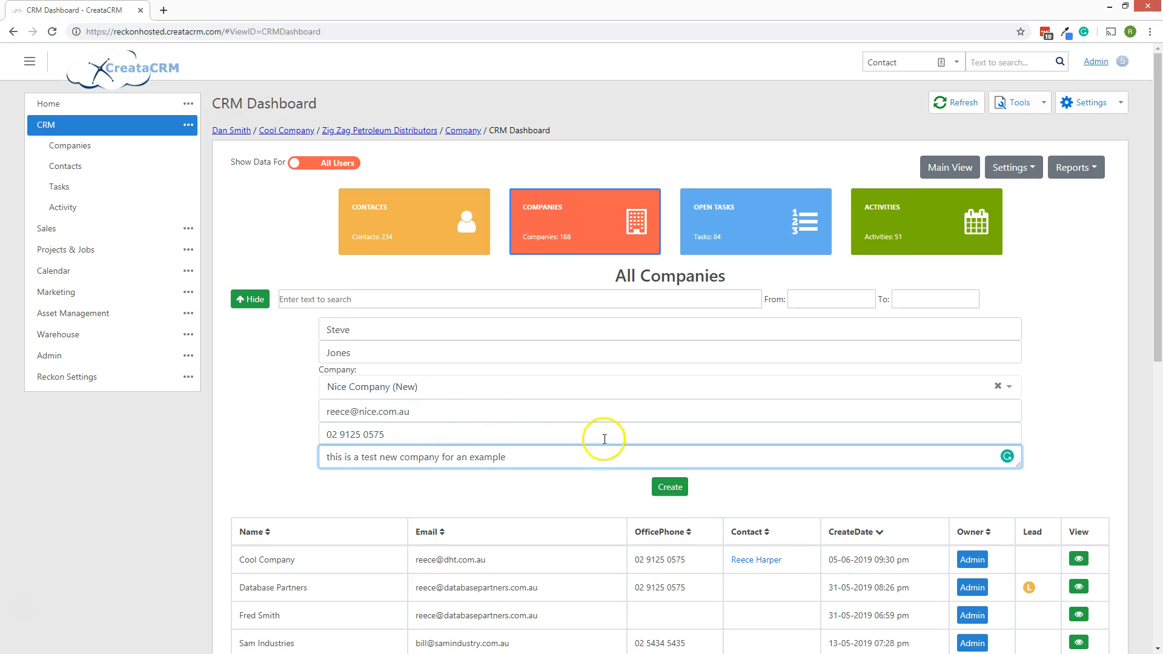
Create the Nice Company record and open its detail view from the companies list.
{"action": "left_click", "coordinate": [669, 492]}
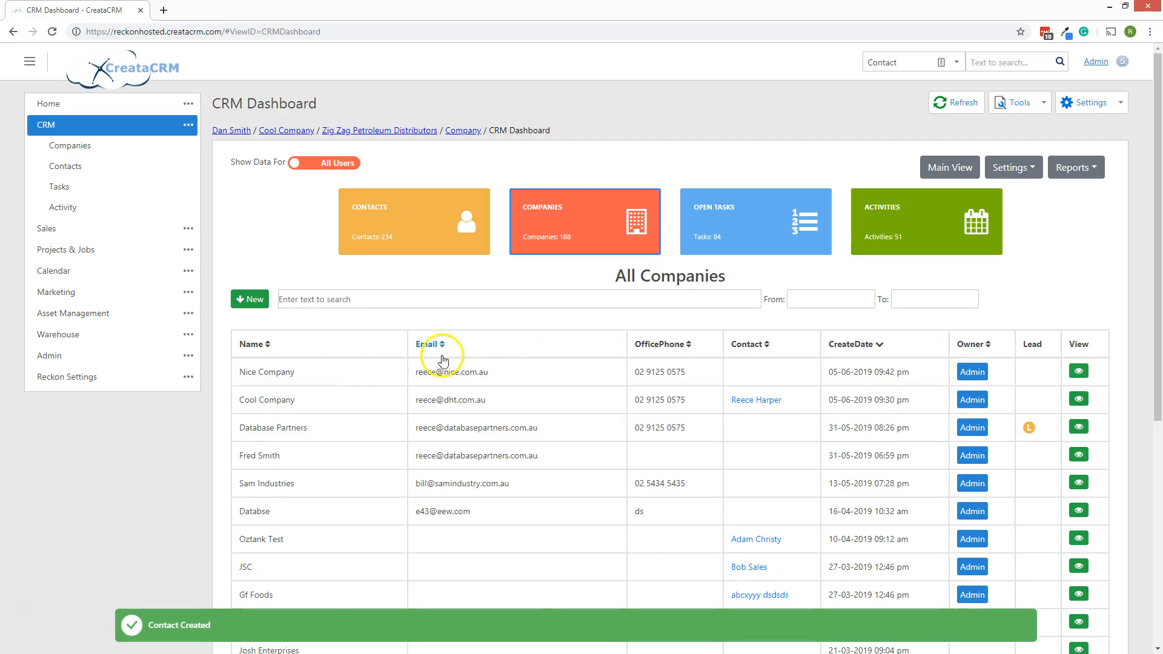
{"action": "scroll", "coordinate": [444, 378], "scroll_direction": "down", "scroll_amount": 1}
{"action": "scroll", "coordinate": [445, 378], "scroll_direction": "up", "scroll_amount": 1}
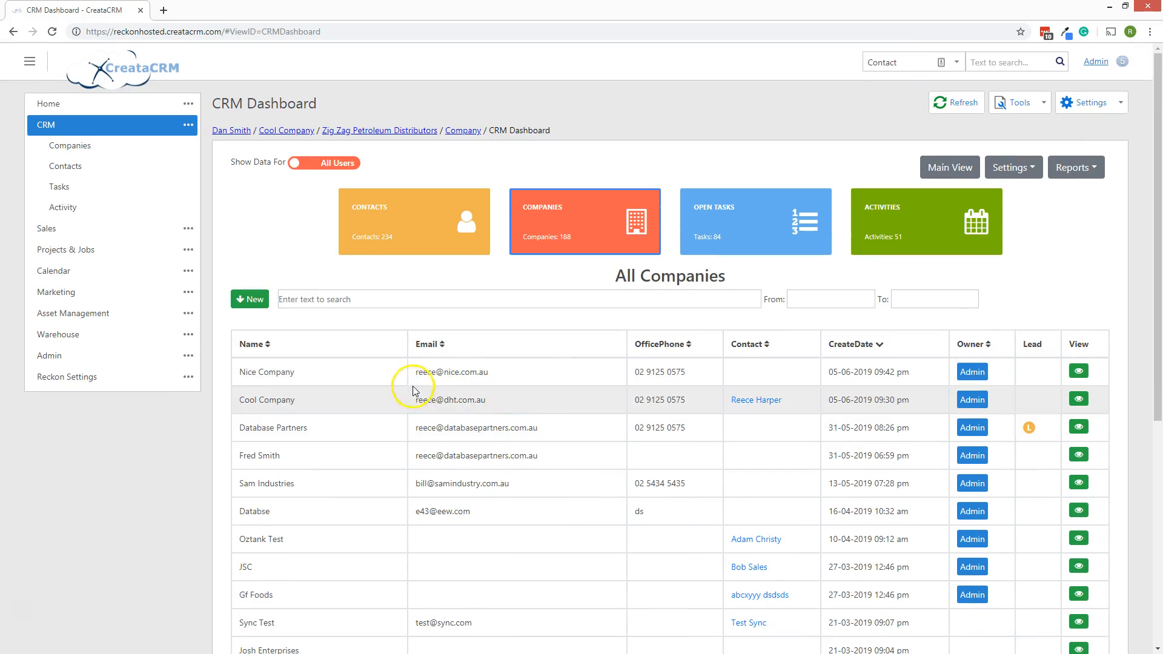
{"action": "left_click_drag", "start_coordinate": [297, 372], "coordinate": [1038, 382]}
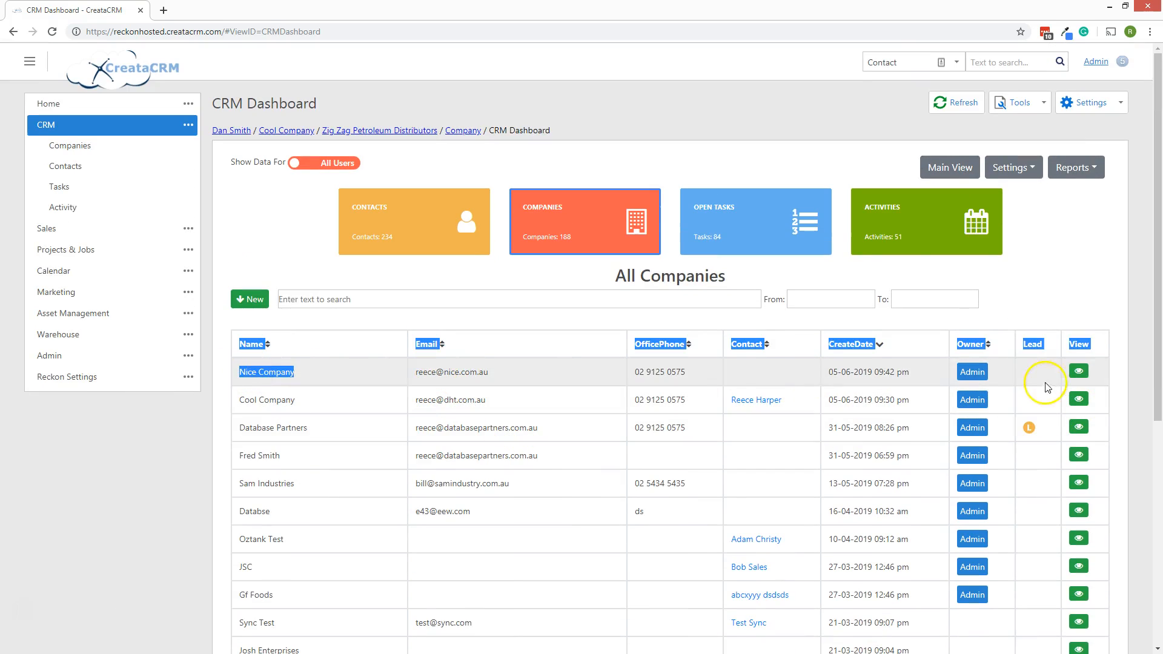
{"action": "left_click", "coordinate": [1067, 296]}
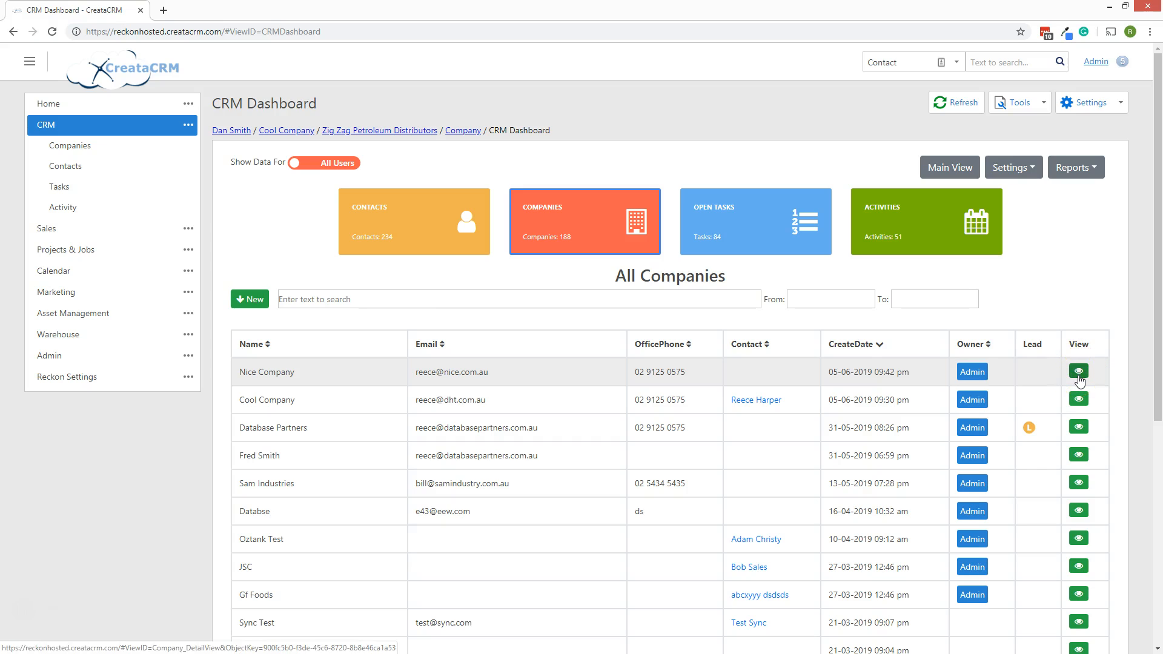
{"action": "left_click", "coordinate": [1079, 372]}
{"action": "left_click", "coordinate": [822, 424]}
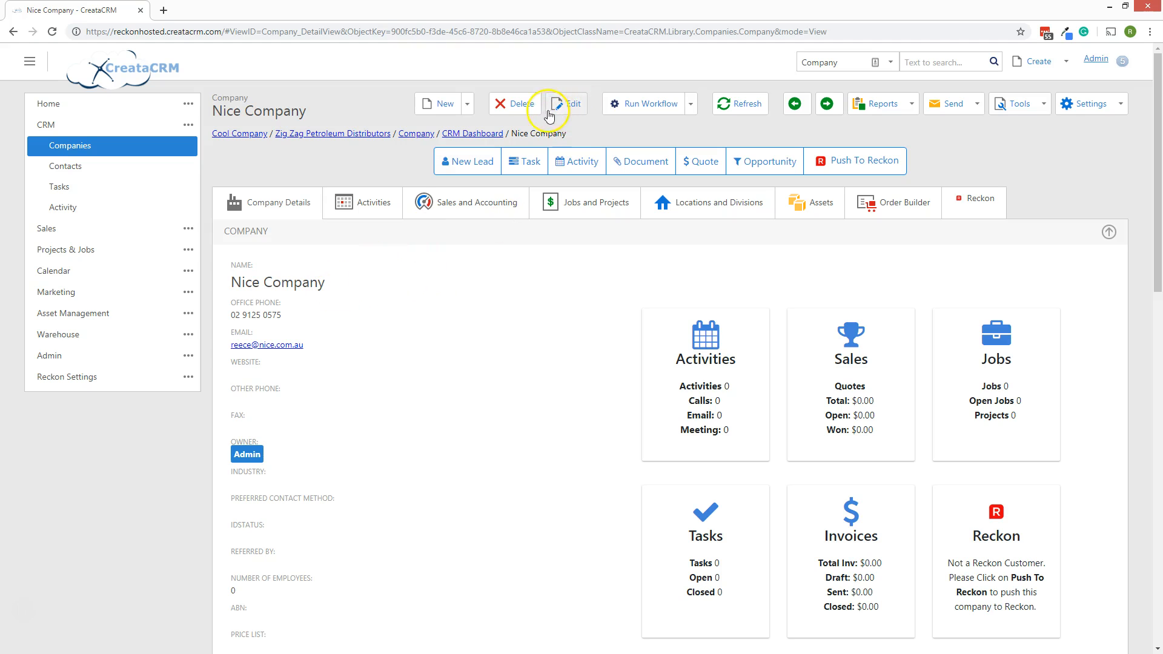
Put Nice Company into edit mode and review its potential-duplicates list.
{"action": "left_click", "coordinate": [578, 111]}
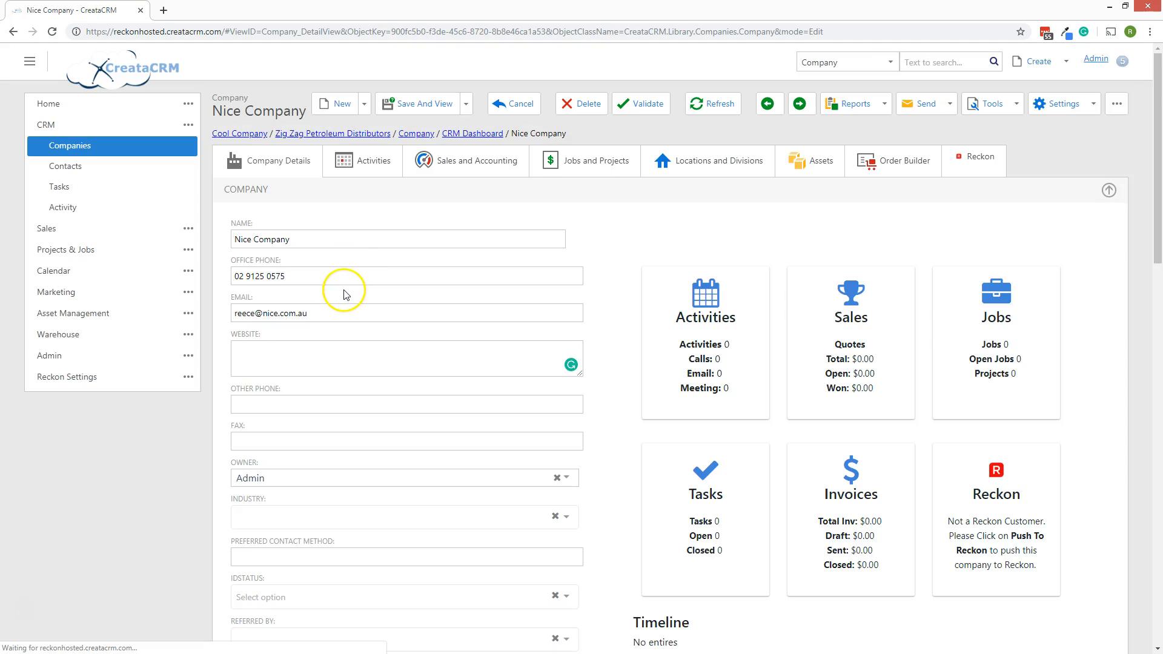
{"action": "left_click", "coordinate": [337, 242]}
{"action": "left_click", "coordinate": [303, 274]}
{"action": "left_click", "coordinate": [311, 239]}
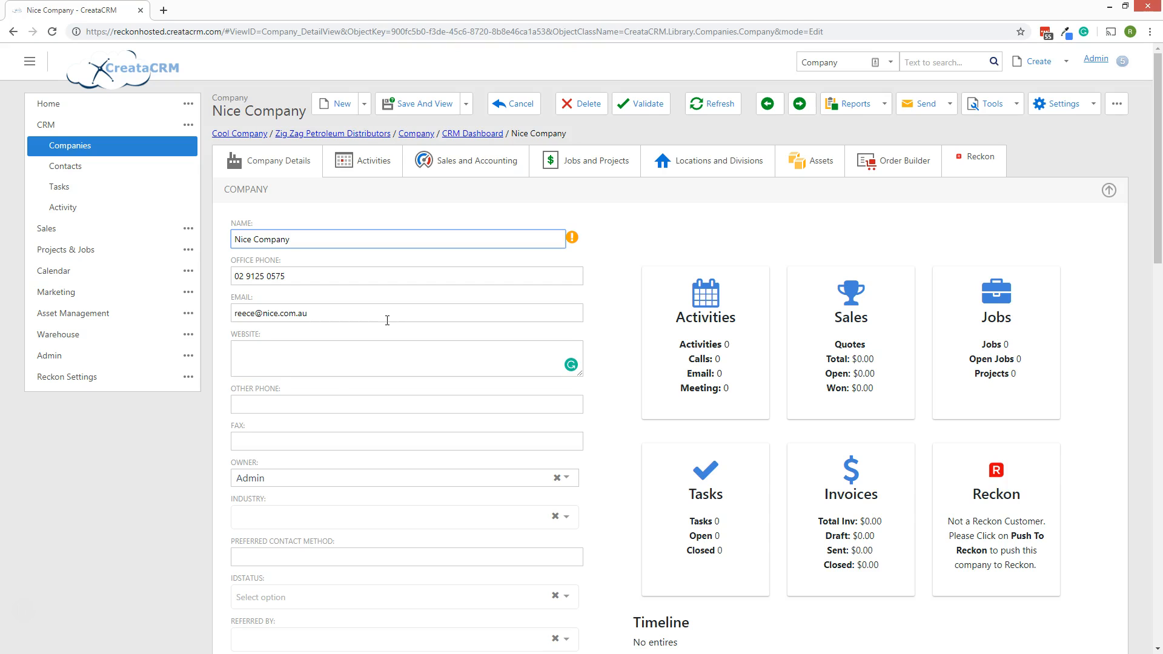
{"action": "left_click", "coordinate": [573, 239]}
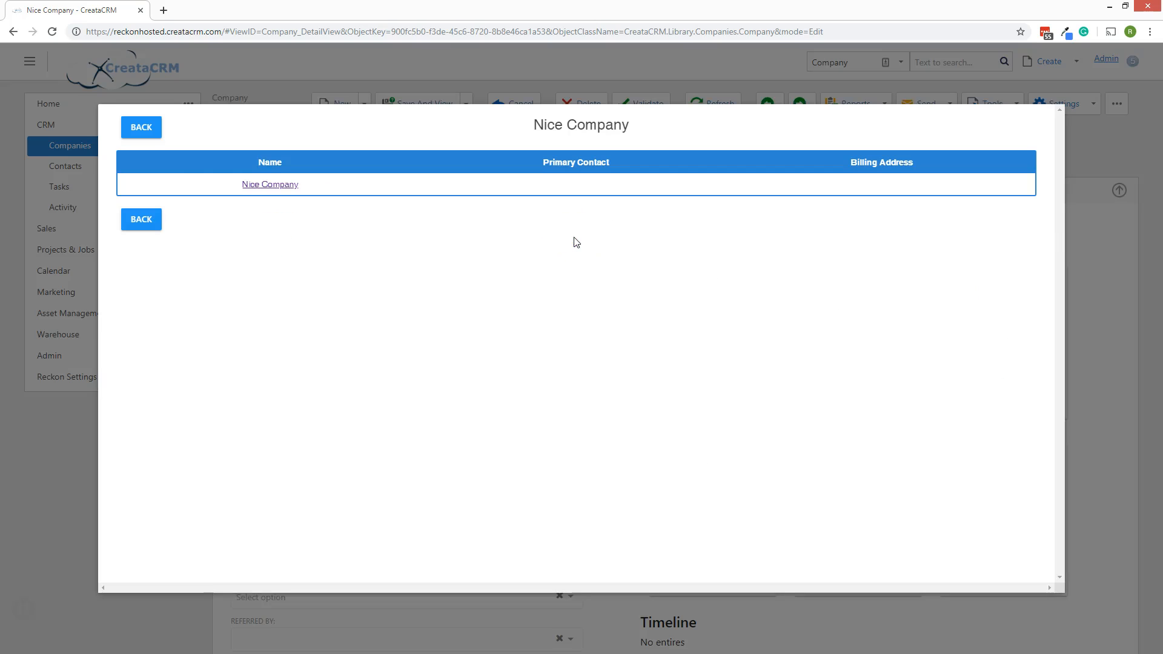
{"action": "left_click", "coordinate": [141, 123]}
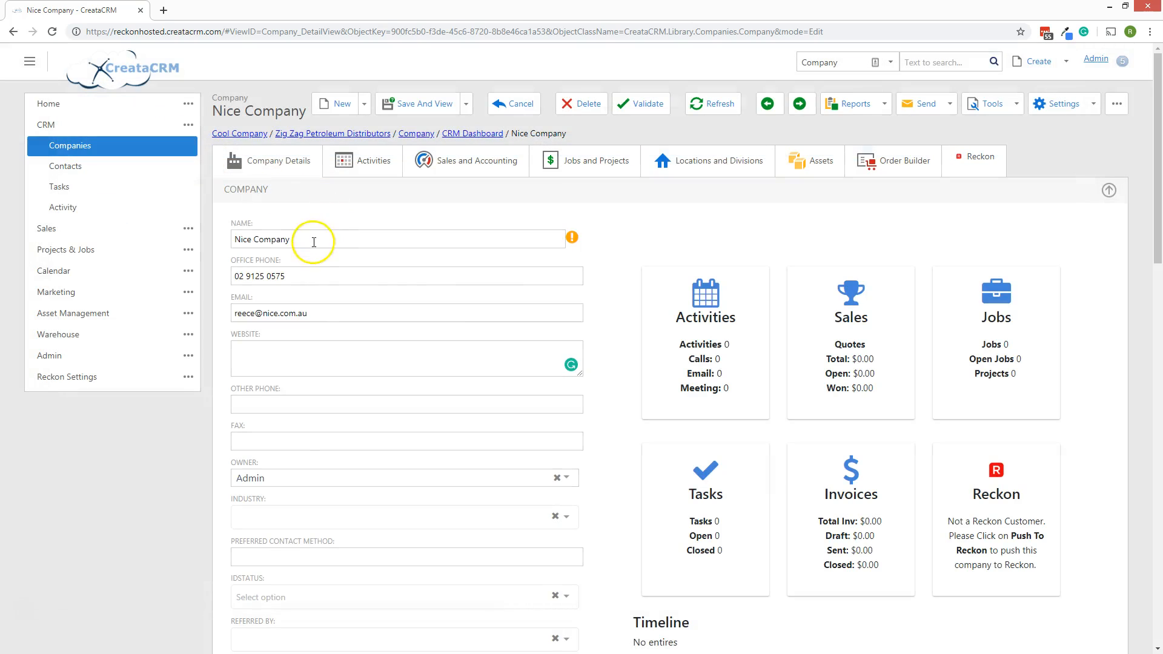
Try the trial name 'databse' and check which duplicates it flags.
{"action": "triple_click", "coordinate": [311, 239]}
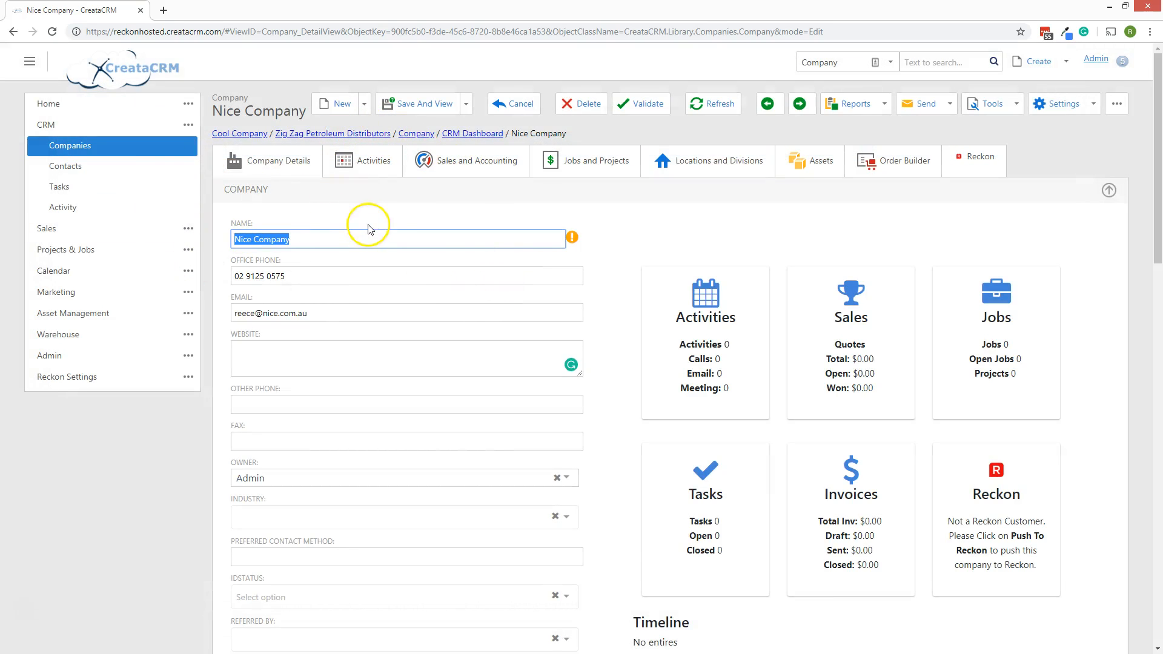
{"action": "type", "text": "dodgy"}
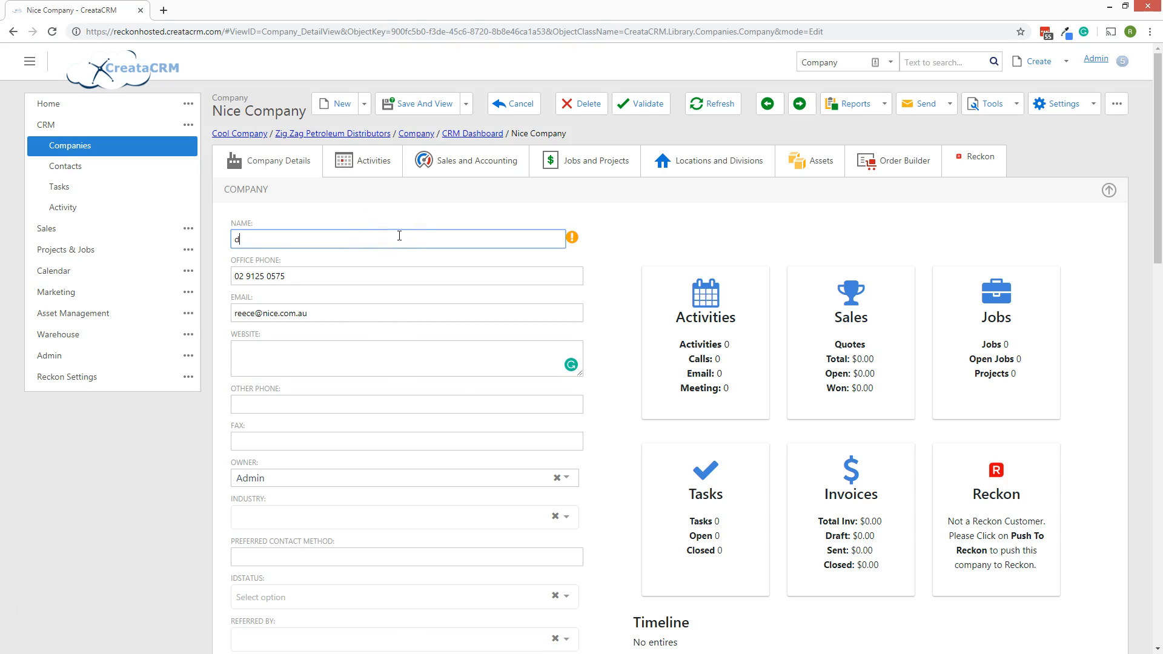
{"action": "key", "text": "BackSpace"}
{"action": "key", "text": "BackSpace"}
{"action": "key", "text": "BackSpace"}
{"action": "key", "text": "BackSpace"}
{"action": "type", "text": "atabse"}
{"action": "left_click", "coordinate": [573, 239]}
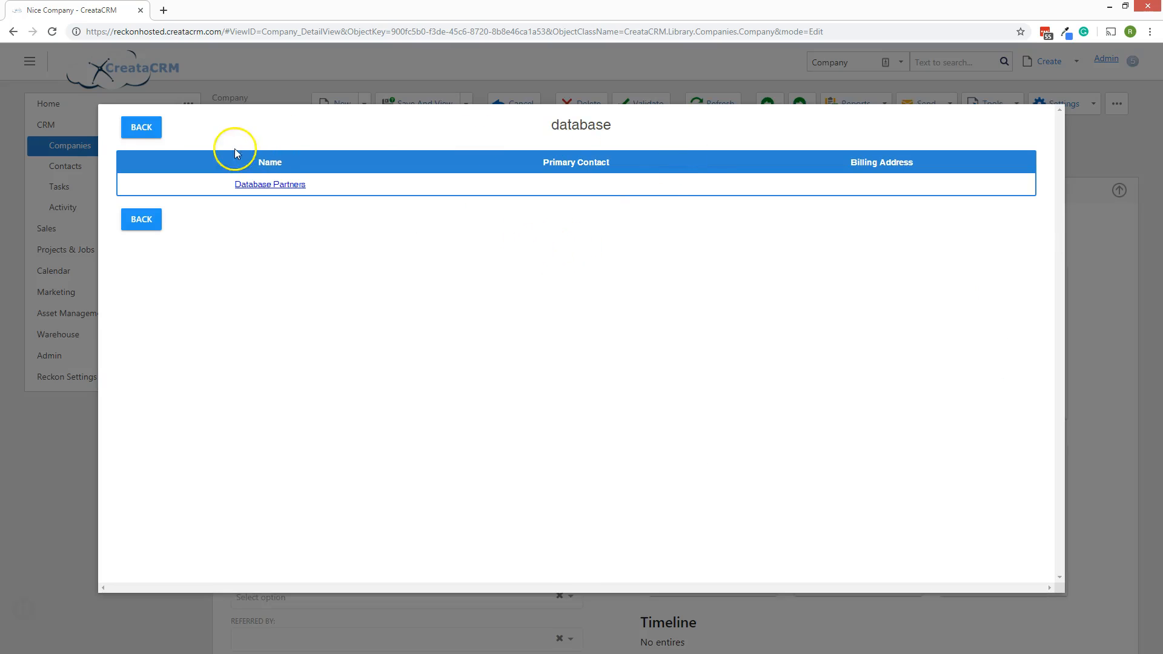
{"action": "left_click", "coordinate": [140, 128]}
Check duplicates for the name 'data', then restore the name to 'Nice Company'.
{"action": "left_click", "coordinate": [285, 236]}
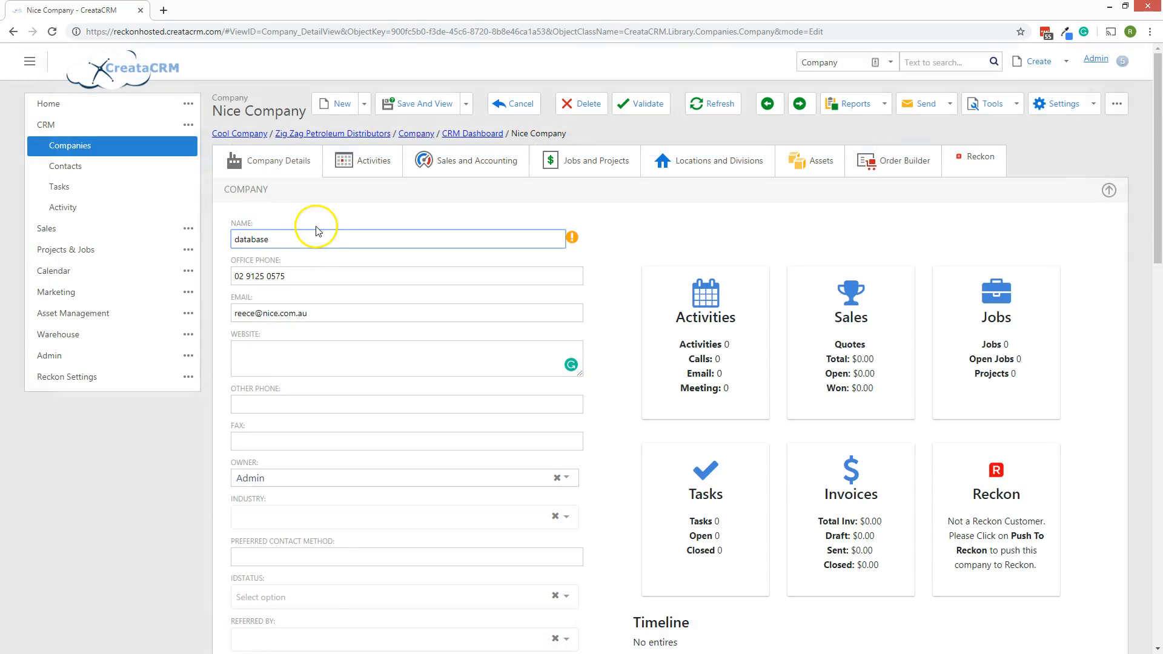
{"action": "key", "text": "BackSpace"}
{"action": "key", "text": "BackSpace"}
{"action": "key", "text": "BackSpace"}
{"action": "type", "text": "data"}
{"action": "left_click", "coordinate": [571, 237]}
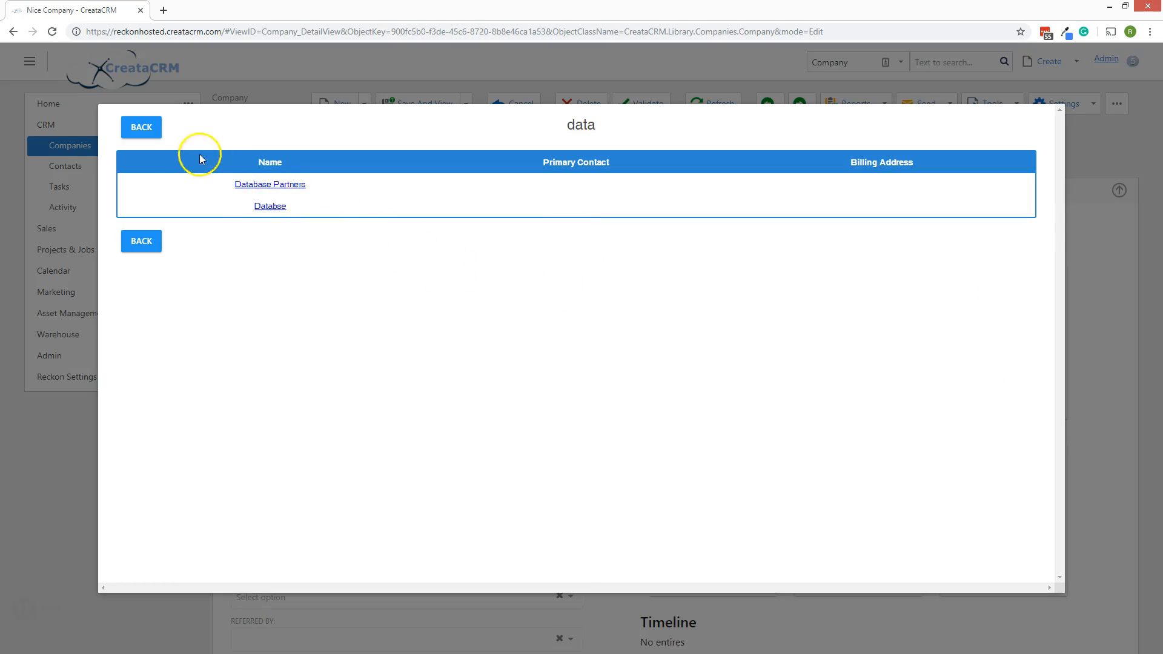
{"action": "left_click", "coordinate": [141, 127]}
{"action": "mouse_move", "coordinate": [571, 239]}
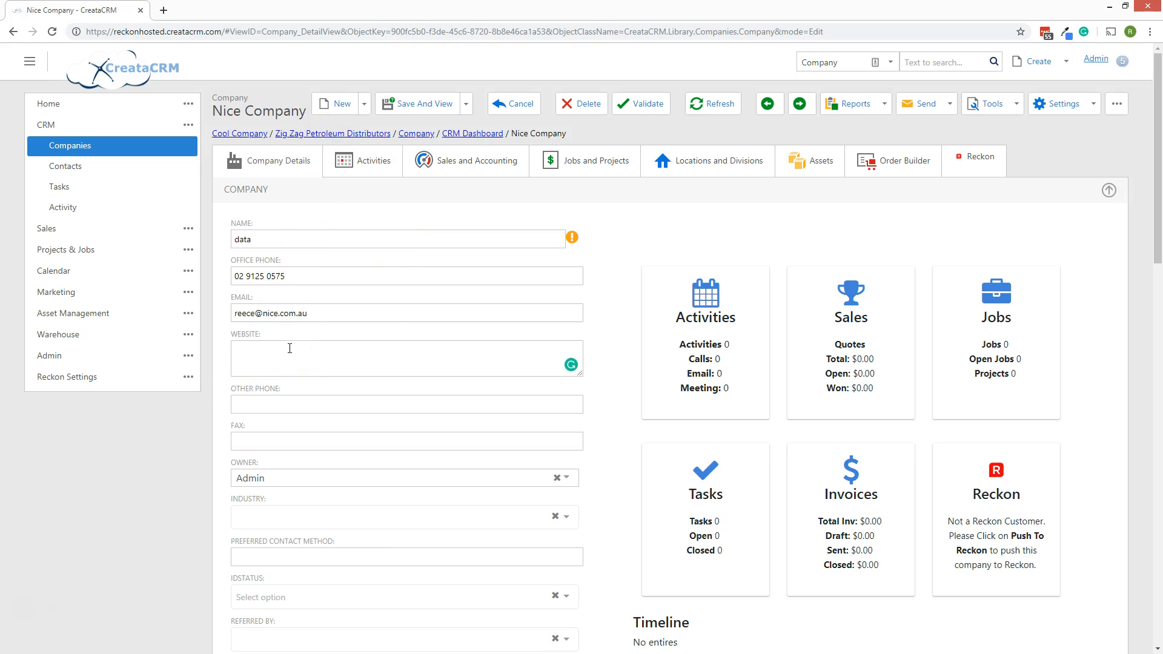
{"action": "double_click", "coordinate": [298, 238]}
{"action": "type", "text": "Nice Company"}
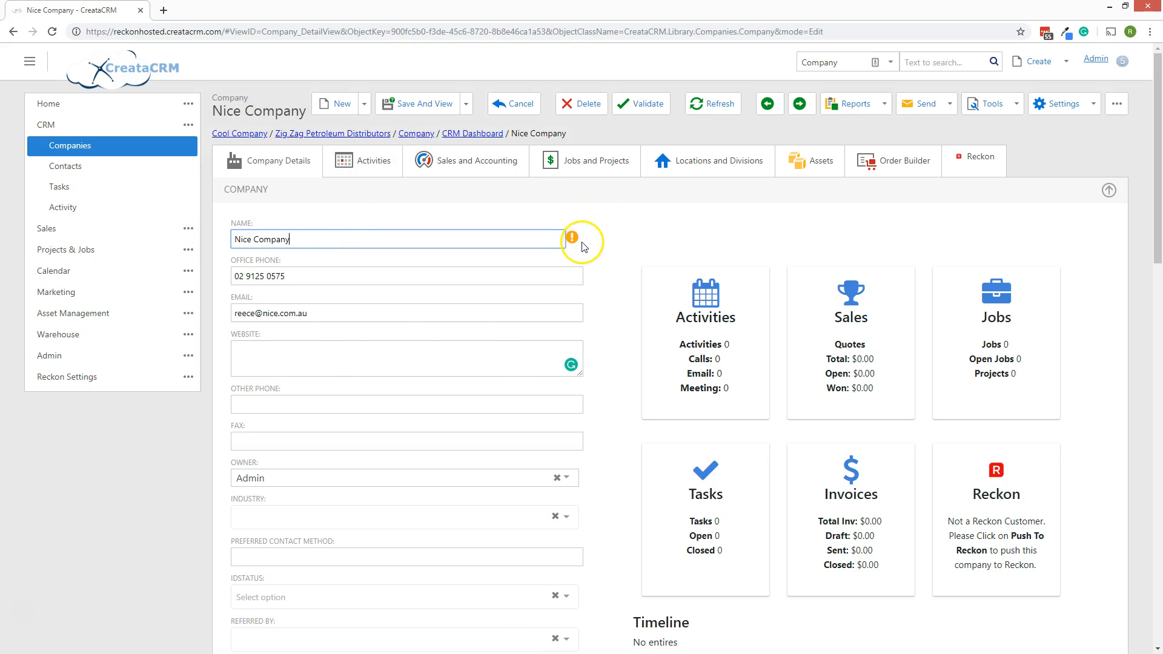
Add a second contact with first and last name, title Manager, email and phone number.
{"action": "scroll", "coordinate": [624, 329], "scroll_direction": "down", "scroll_amount": 5}
{"action": "scroll", "coordinate": [616, 330], "scroll_direction": "down", "scroll_amount": 8}
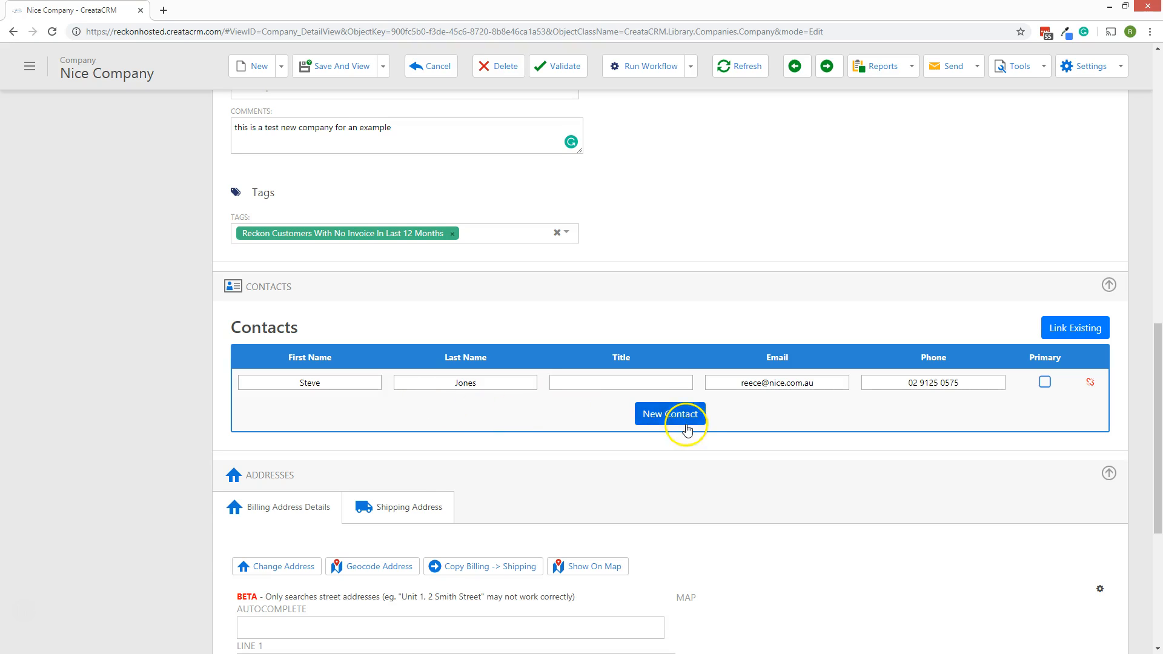
{"action": "left_click", "coordinate": [678, 422]}
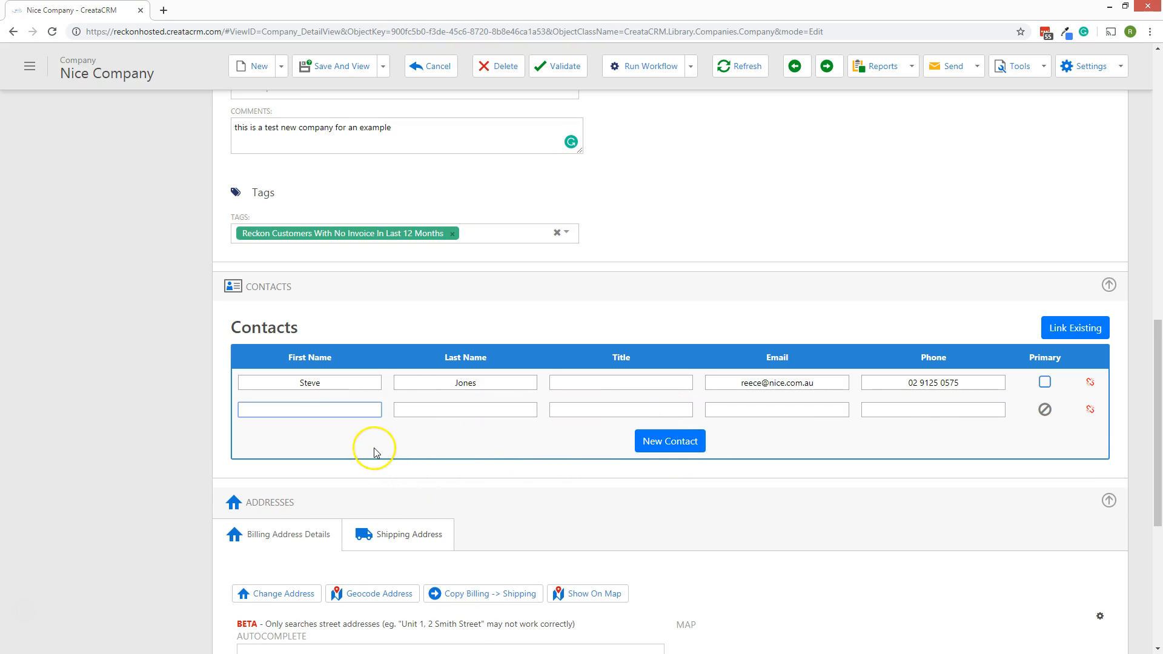
{"action": "key", "text": "Tab"}
{"action": "key", "text": "Tab"}
{"action": "key", "text": "Tab"}
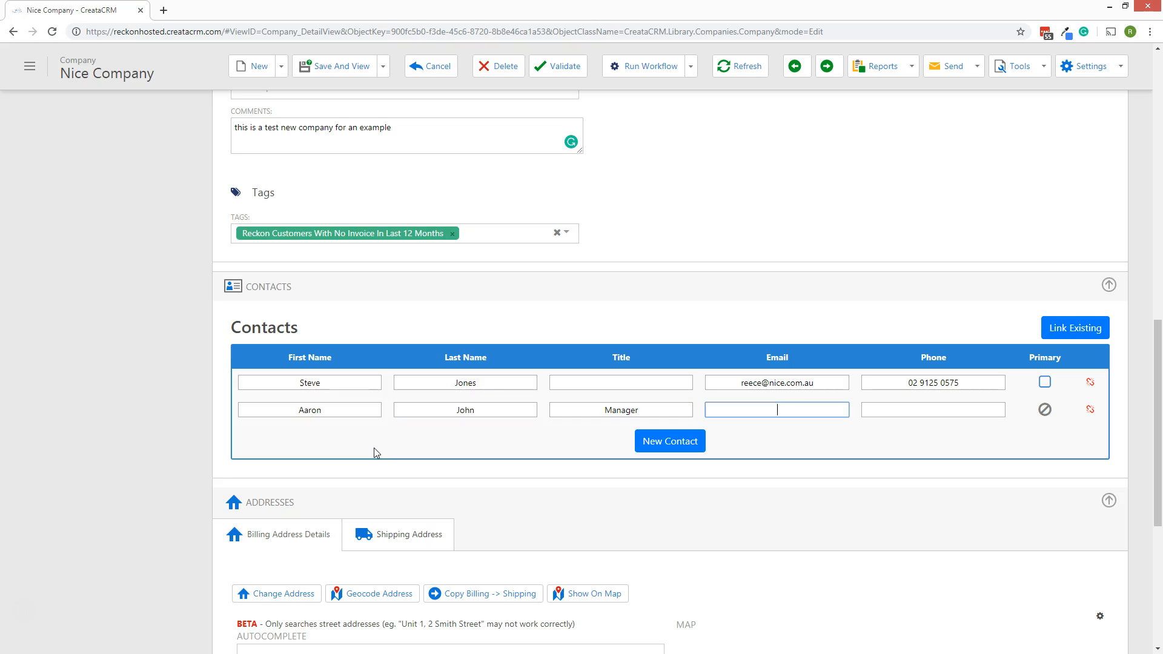
{"action": "key", "text": "Tab"}
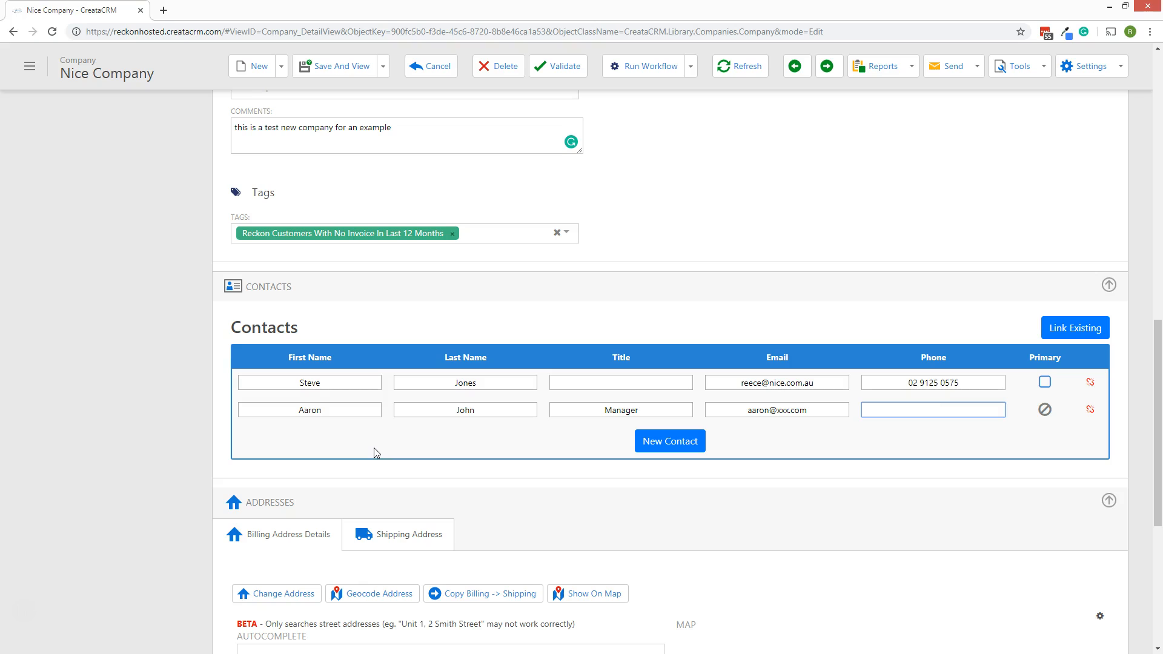
Add a third contact with just a first and last name.
{"action": "left_click", "coordinate": [668, 441]}
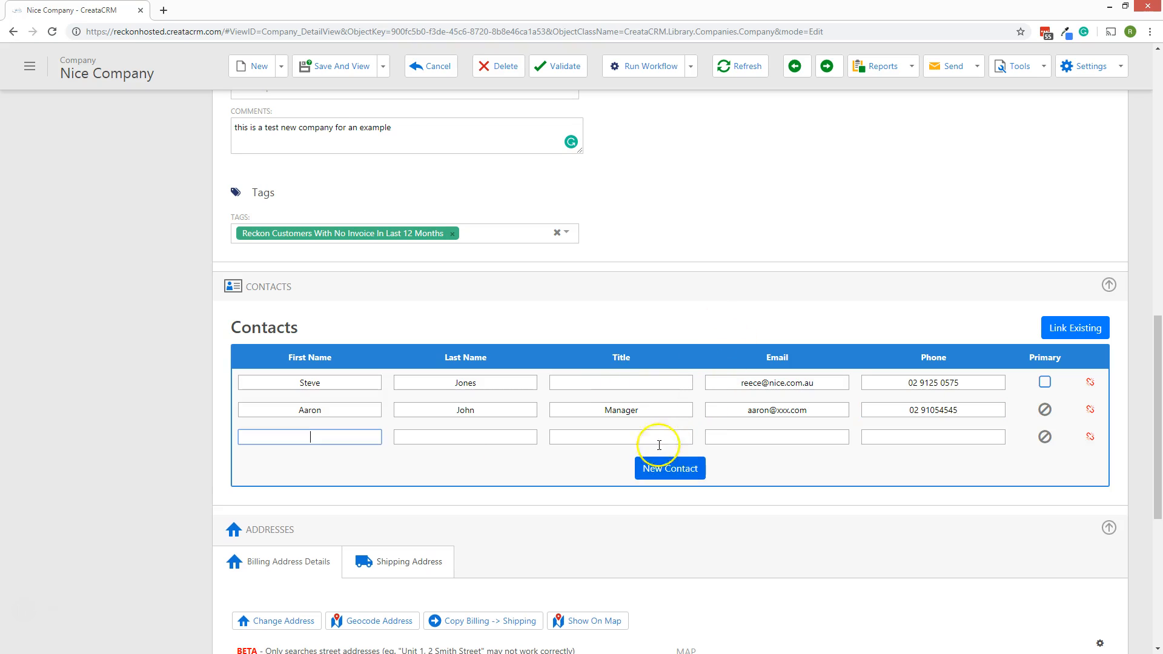
{"action": "type", "text": "John"}
{"action": "key", "text": "Tab"}
{"action": "type", "text": "Smith"}
{"action": "key", "text": "Tab"}
{"action": "key", "text": "Tab"}
{"action": "key", "text": "Tab"}
{"action": "left_click", "coordinate": [382, 432]}
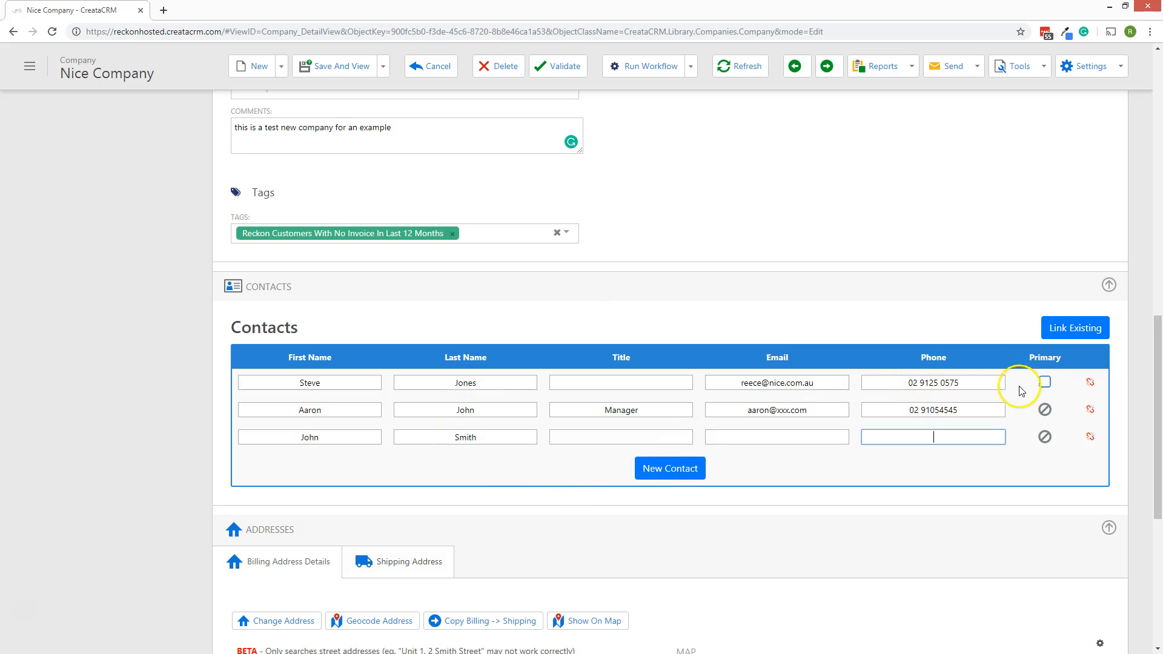
Mark the first contact row as the primary contact.
{"action": "left_click", "coordinate": [1044, 383]}
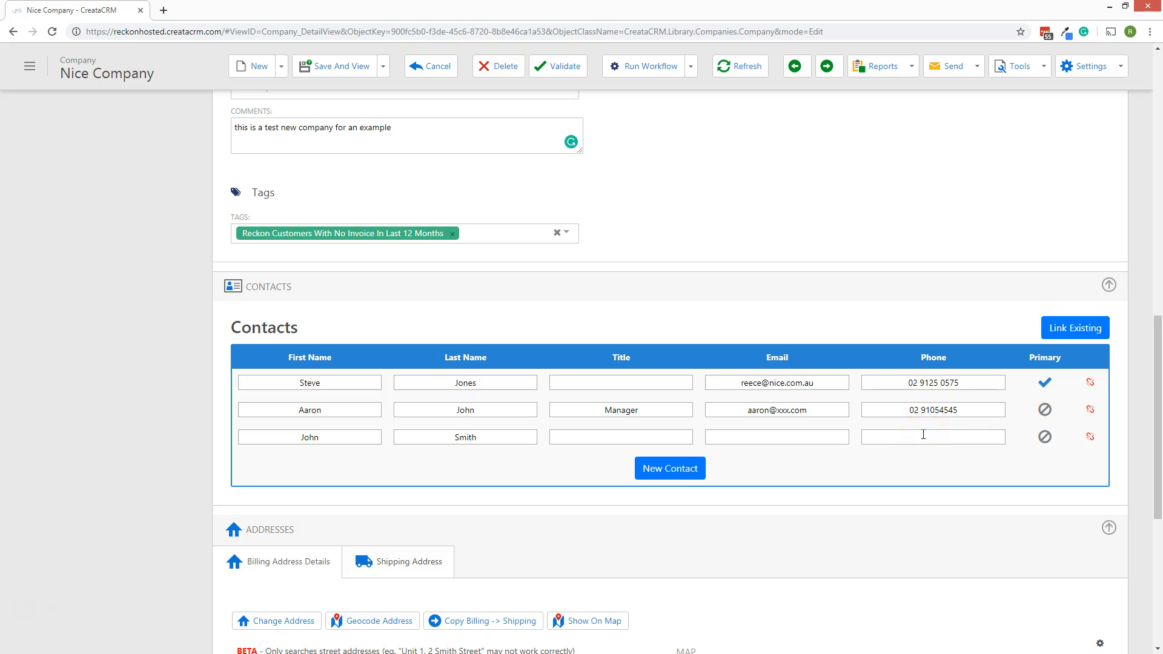
{"action": "left_click", "coordinate": [1074, 332]}
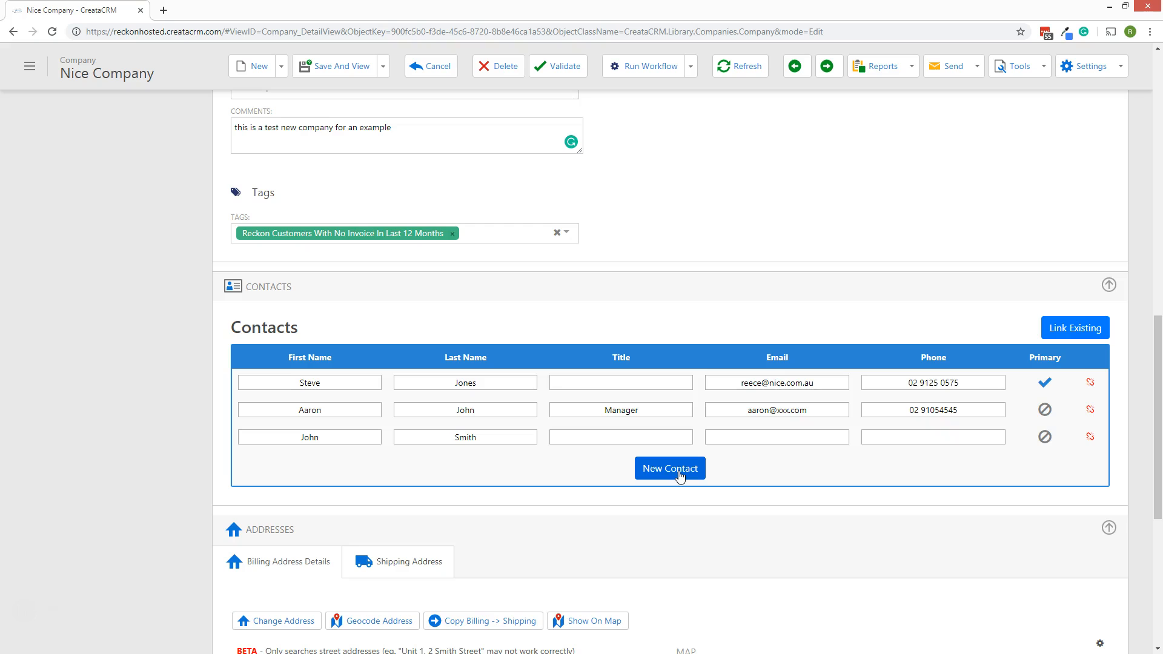
Fill the billing address from the suggested Queensland, Australia street address in the autocomplete.
{"action": "scroll", "coordinate": [681, 475], "scroll_direction": "down", "scroll_amount": 2}
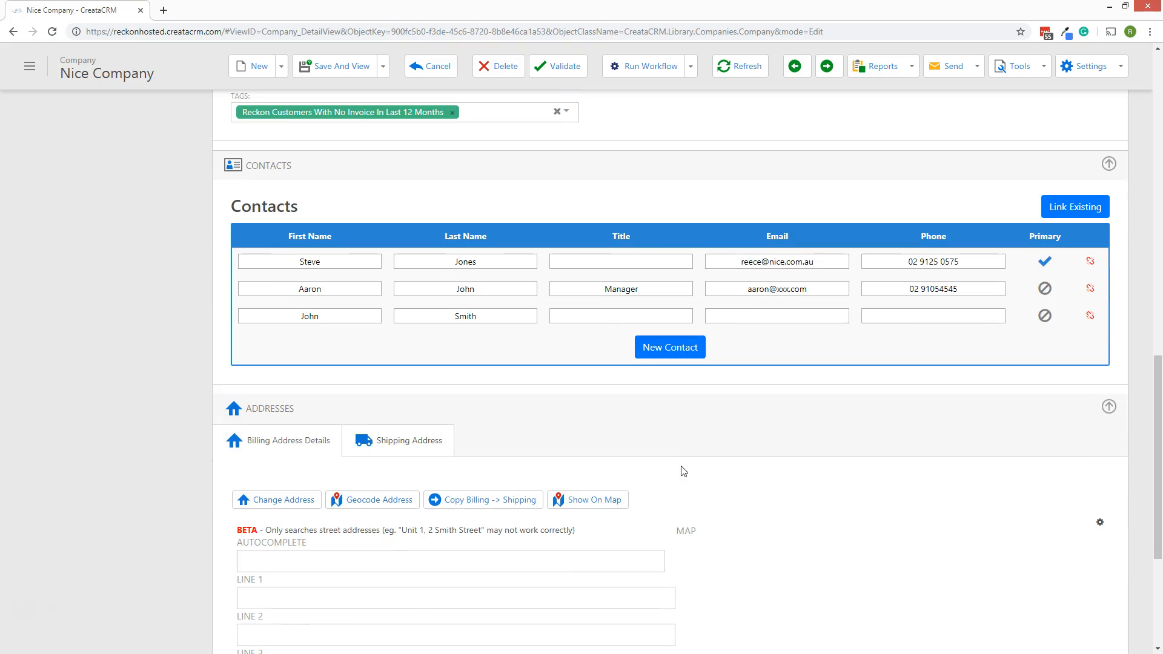
{"action": "scroll", "coordinate": [683, 471], "scroll_direction": "down", "scroll_amount": 3}
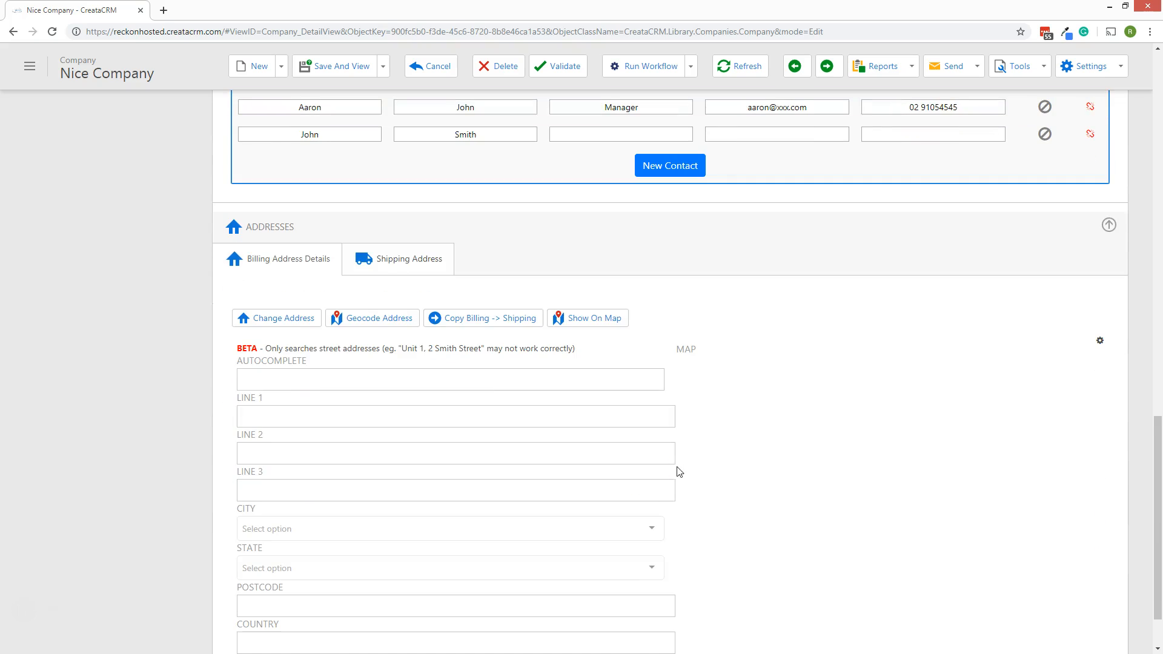
{"action": "left_click", "coordinate": [301, 380]}
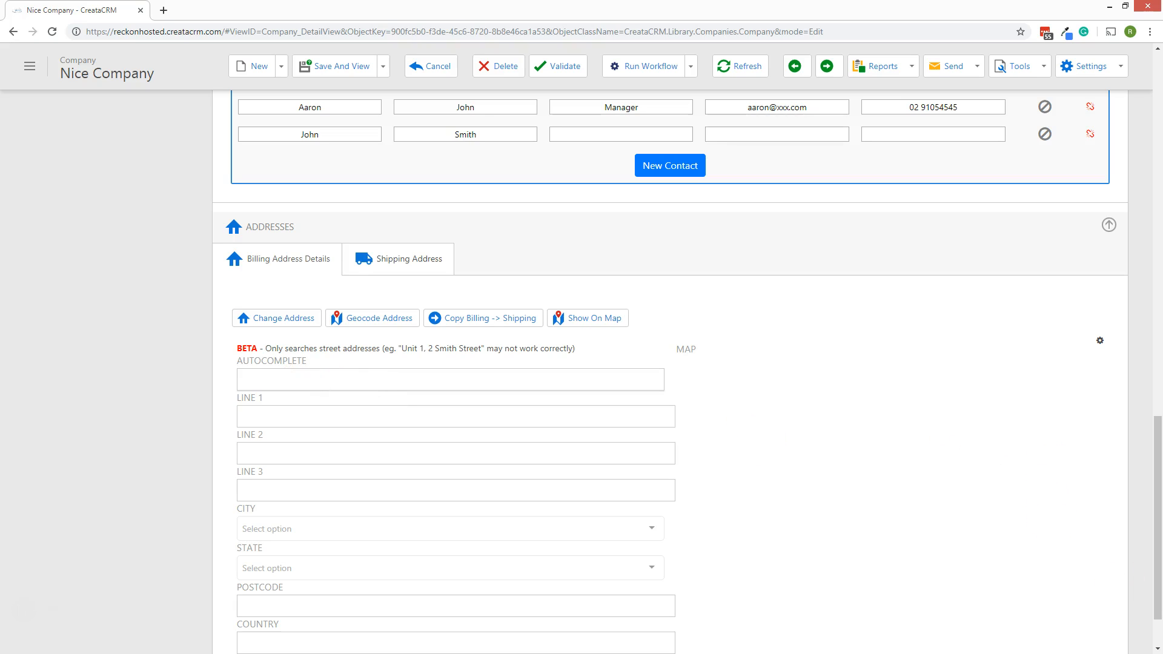
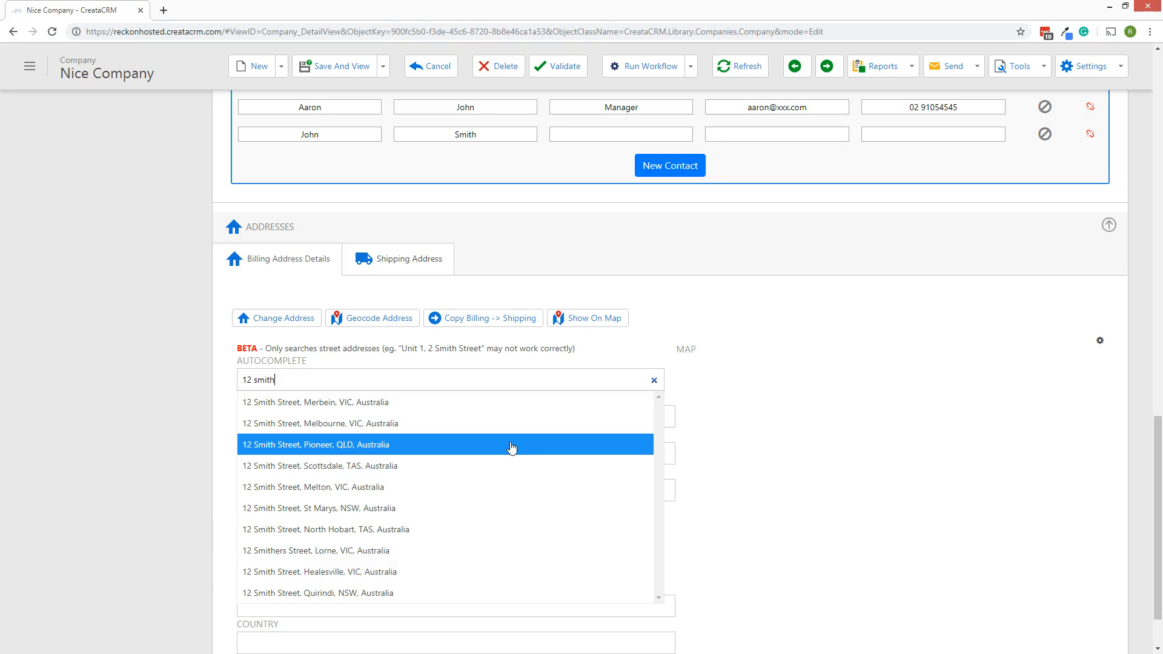
{"action": "left_click", "coordinate": [512, 445]}
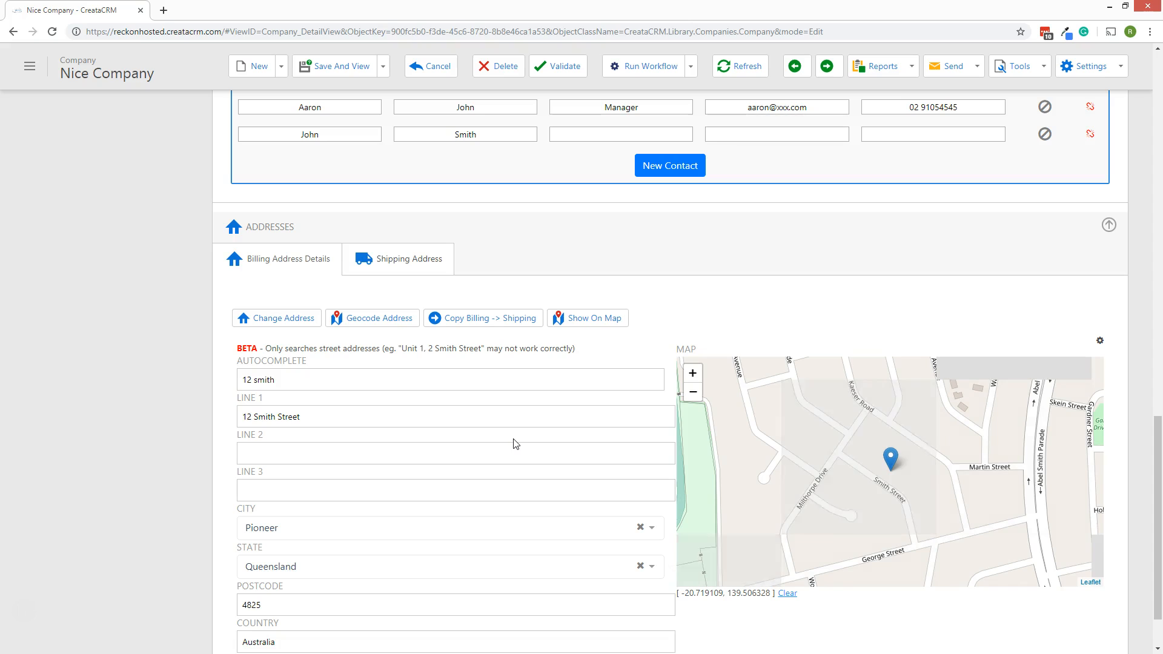
{"action": "scroll", "coordinate": [824, 461], "scroll_direction": "down", "scroll_amount": 5}
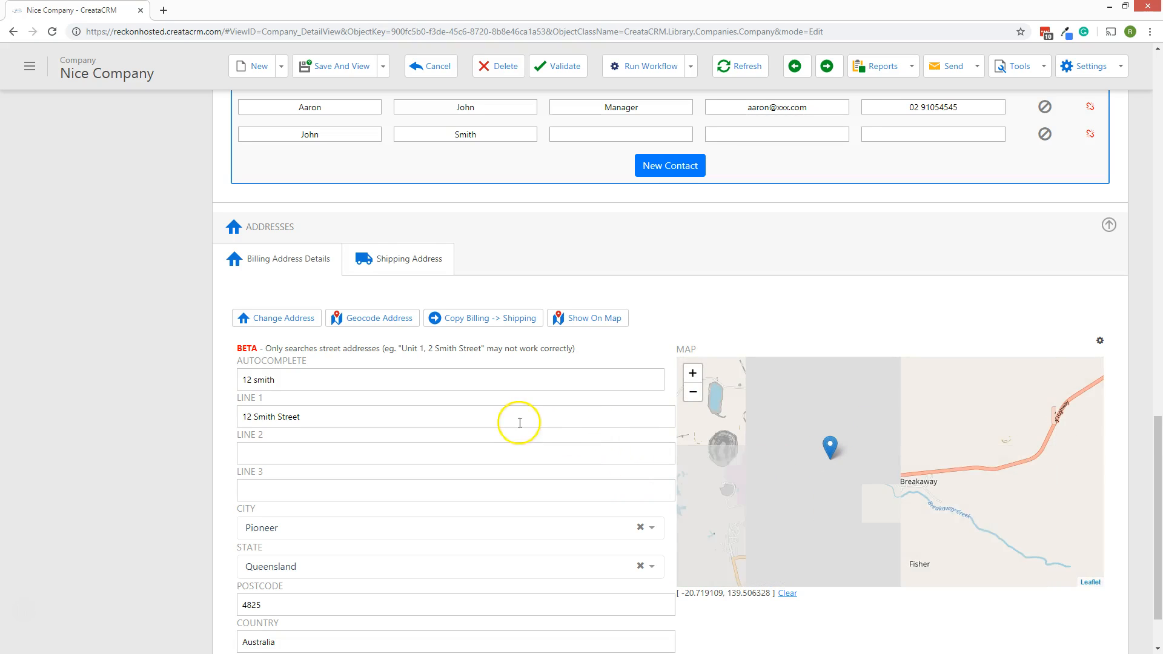
Copy the billing address into the shipping address with Copy Billing -> Shipping.
{"action": "scroll", "coordinate": [519, 424], "scroll_direction": "down", "scroll_amount": 1}
{"action": "scroll", "coordinate": [519, 420], "scroll_direction": "up", "scroll_amount": 2}
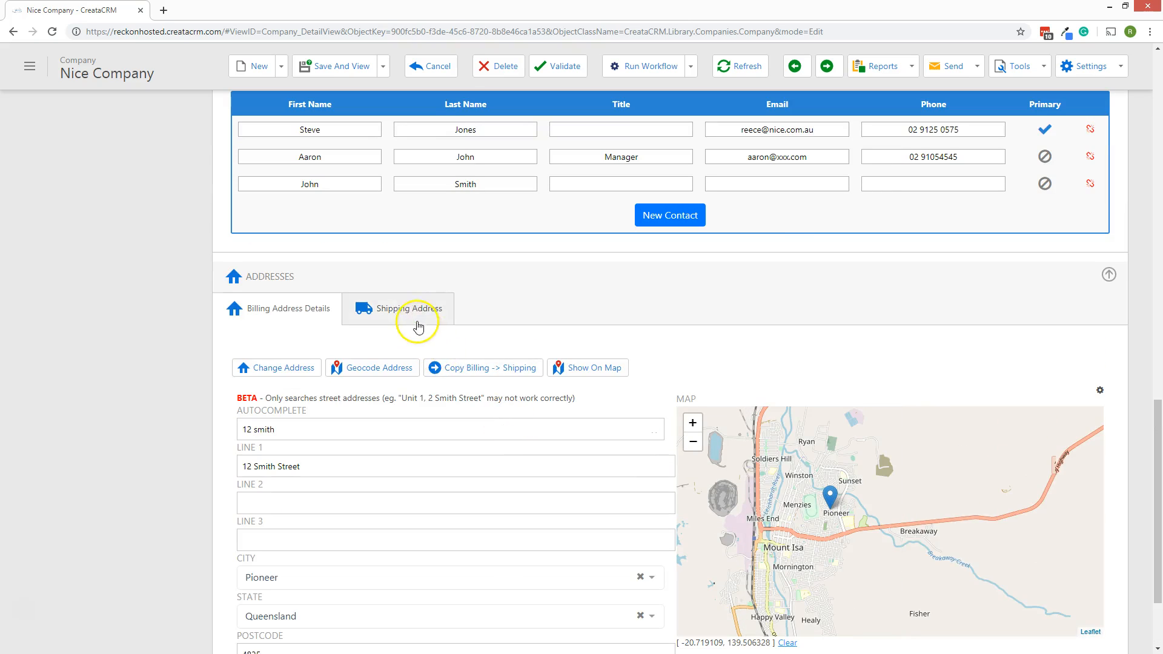
{"action": "left_click", "coordinate": [392, 309]}
{"action": "left_click", "coordinate": [286, 311]}
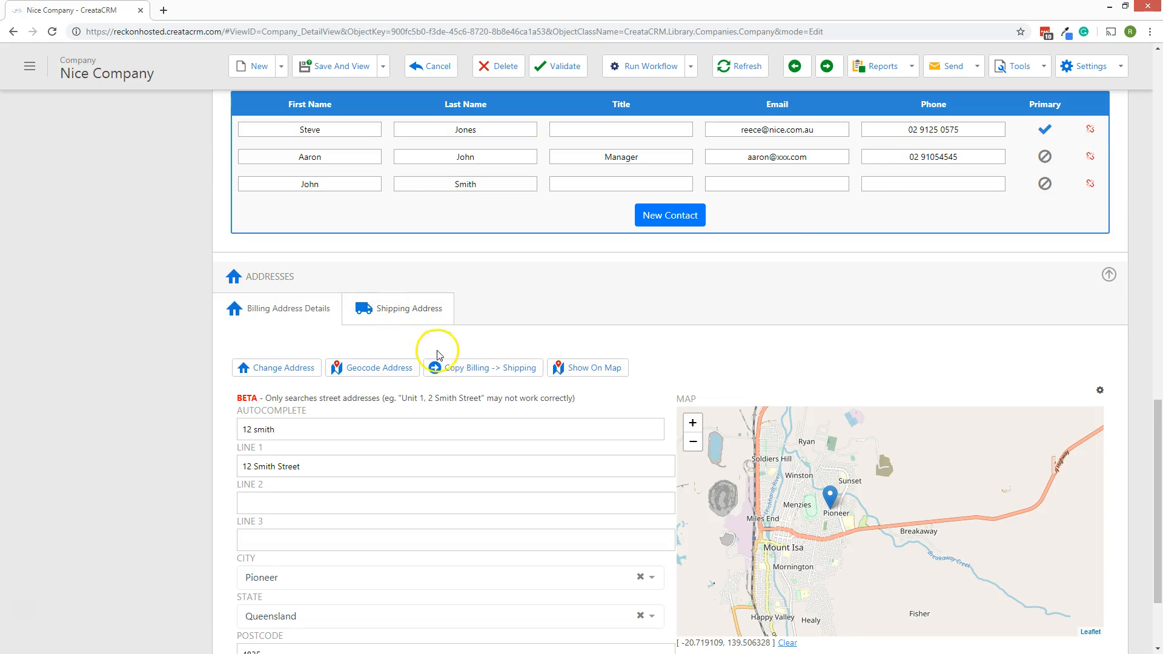
{"action": "double_click", "coordinate": [462, 379]}
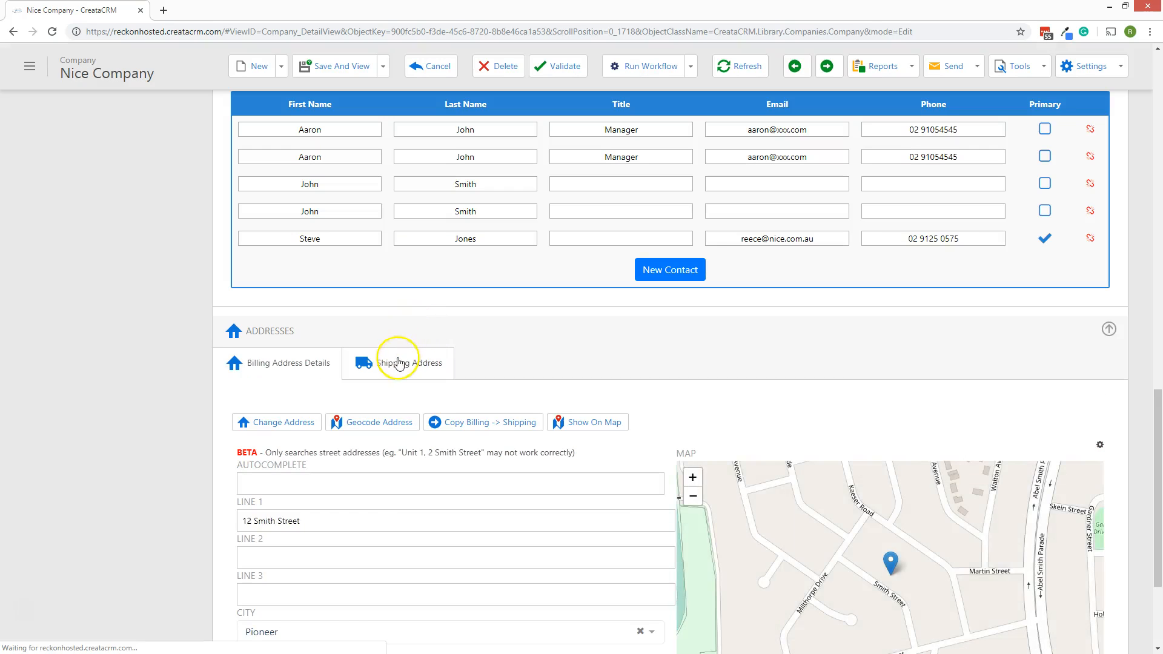
{"action": "left_click", "coordinate": [418, 360]}
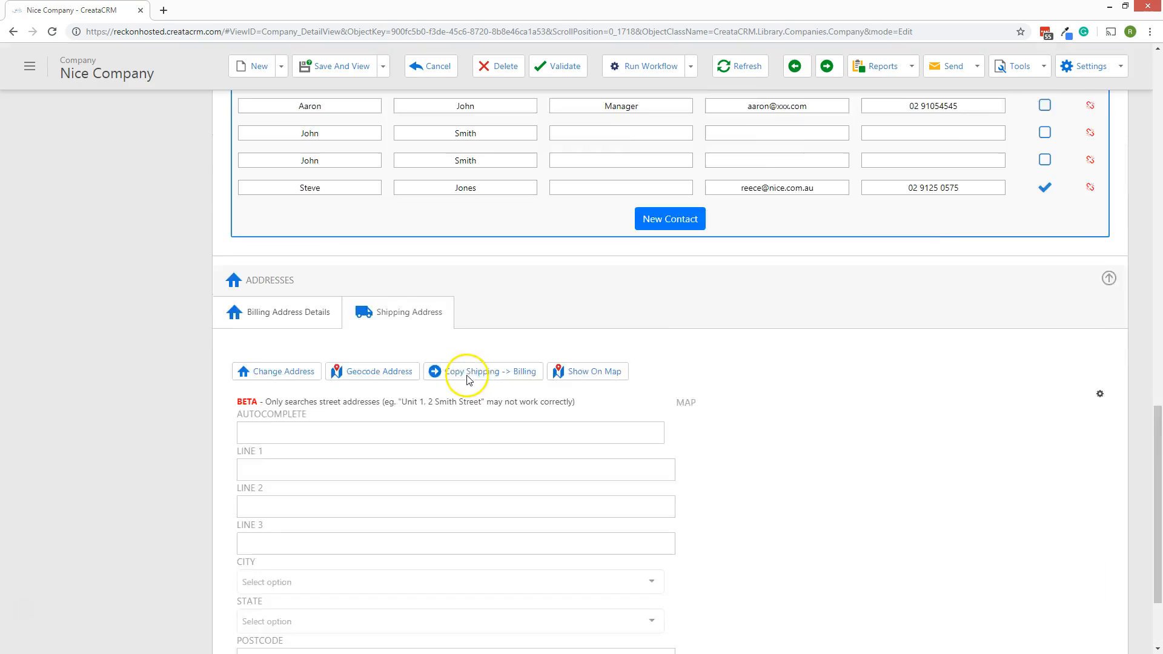
{"action": "left_click", "coordinate": [306, 371]}
{"action": "left_click", "coordinate": [478, 432]}
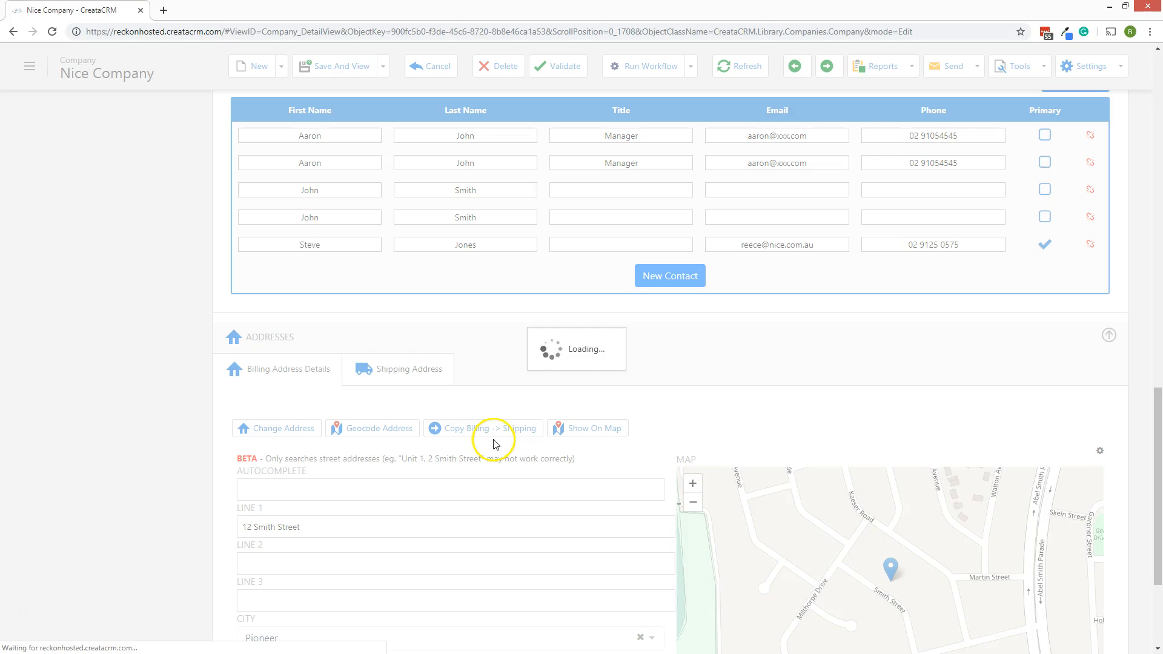
Verify the shipping address matches billing, then return to the billing details at the top.
{"action": "left_click", "coordinate": [416, 369]}
{"action": "scroll", "coordinate": [418, 393], "scroll_direction": "down", "scroll_amount": 3}
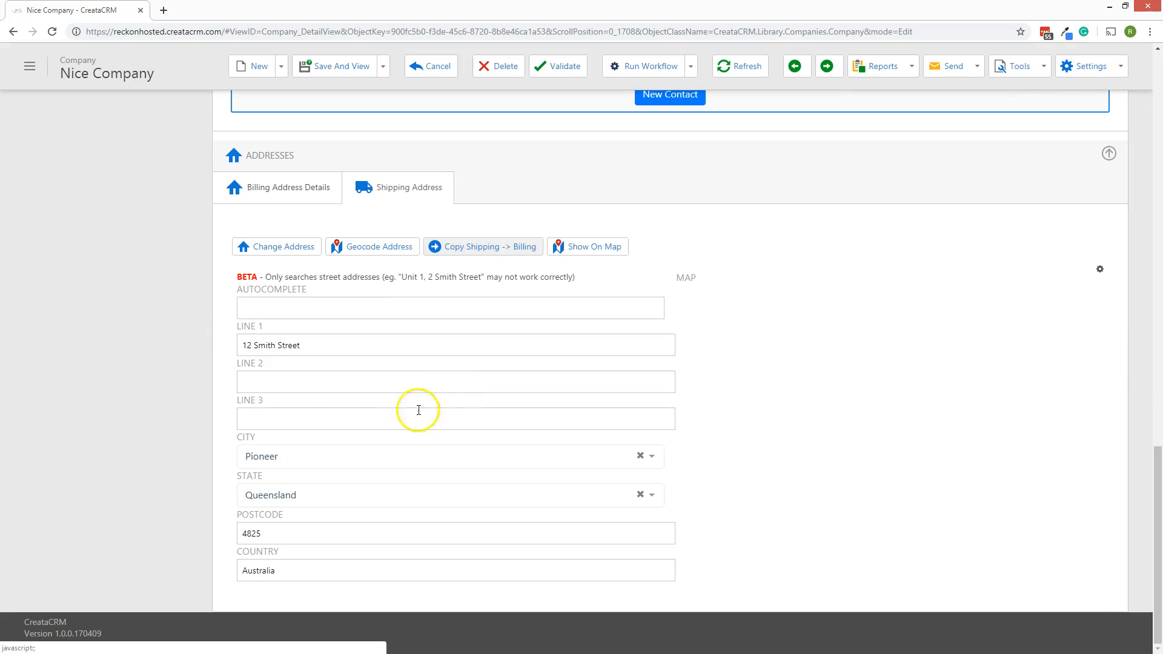
{"action": "scroll", "coordinate": [514, 408], "scroll_direction": "up", "scroll_amount": 1}
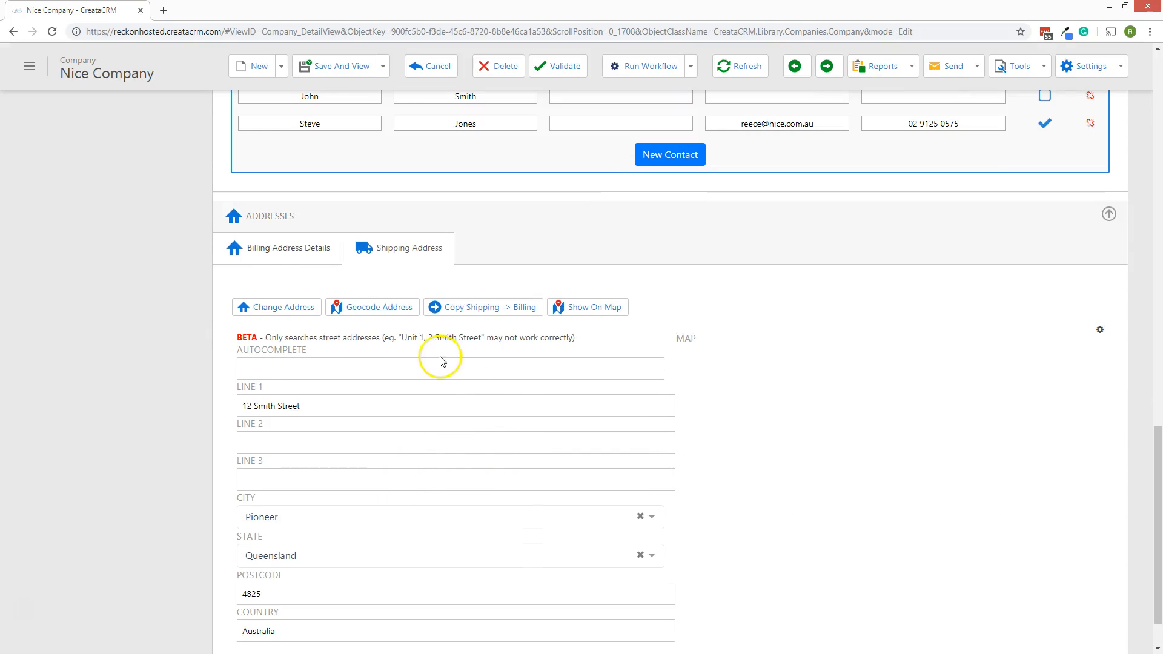
{"action": "left_click", "coordinate": [323, 255]}
{"action": "scroll", "coordinate": [566, 364], "scroll_direction": "up", "scroll_amount": 8}
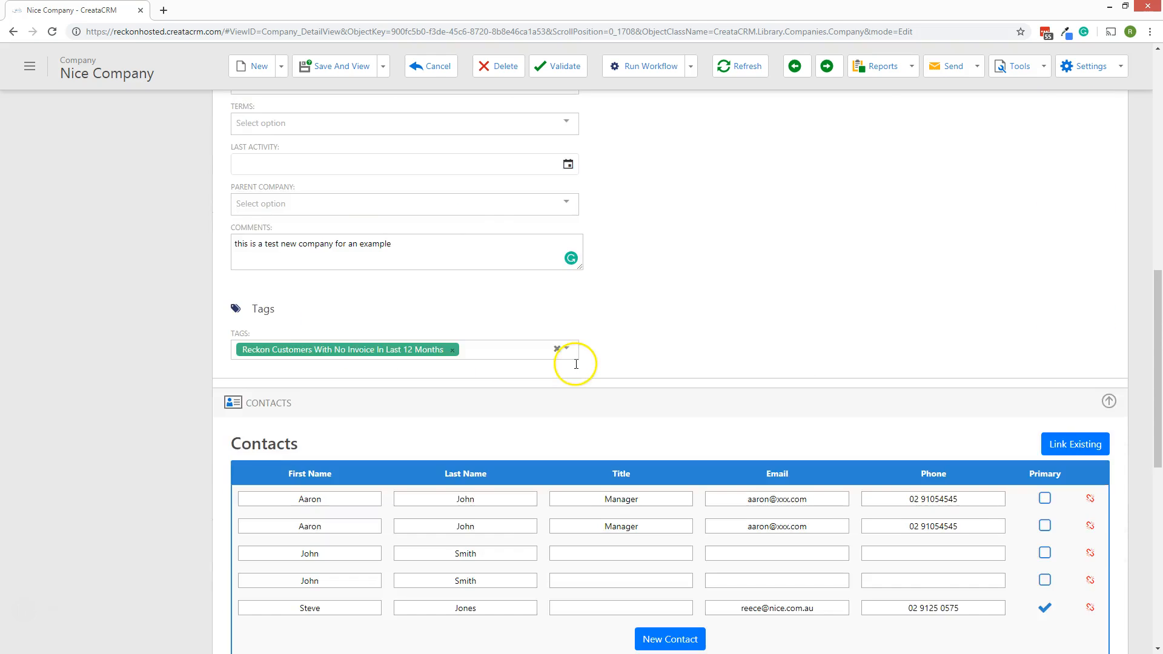
{"action": "scroll", "coordinate": [576, 364], "scroll_direction": "up", "scroll_amount": 10}
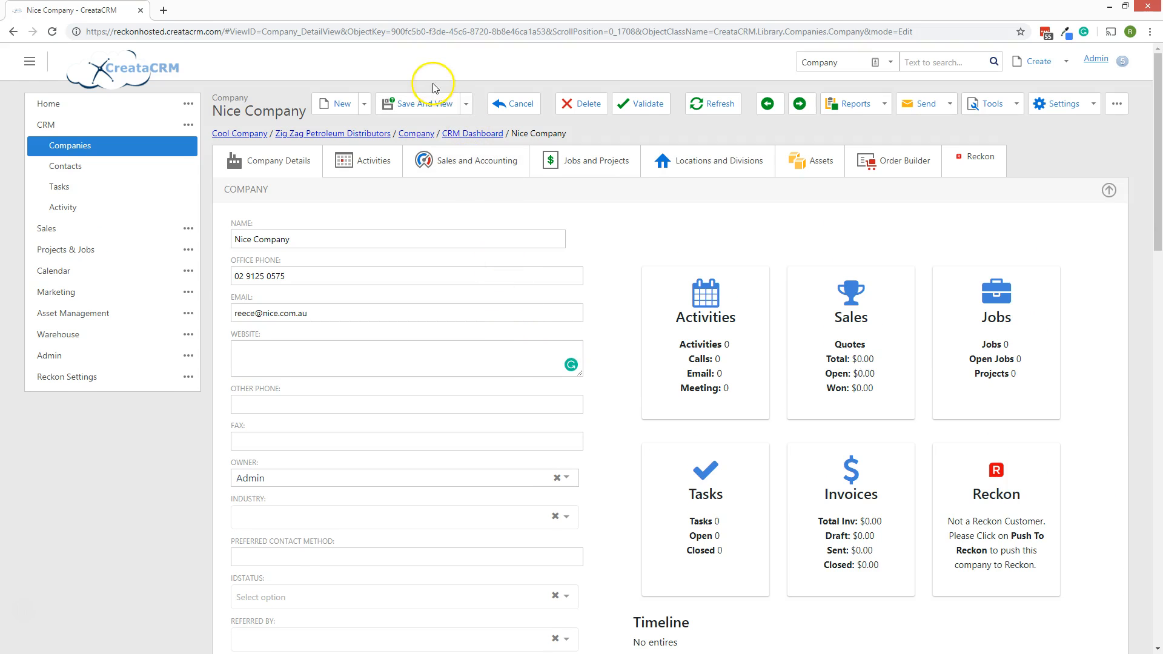
Save Nice Company via Save And View, then open the full Companies list of 189 companies.
{"action": "left_click", "coordinate": [465, 104]}
{"action": "left_click", "coordinate": [427, 195]}
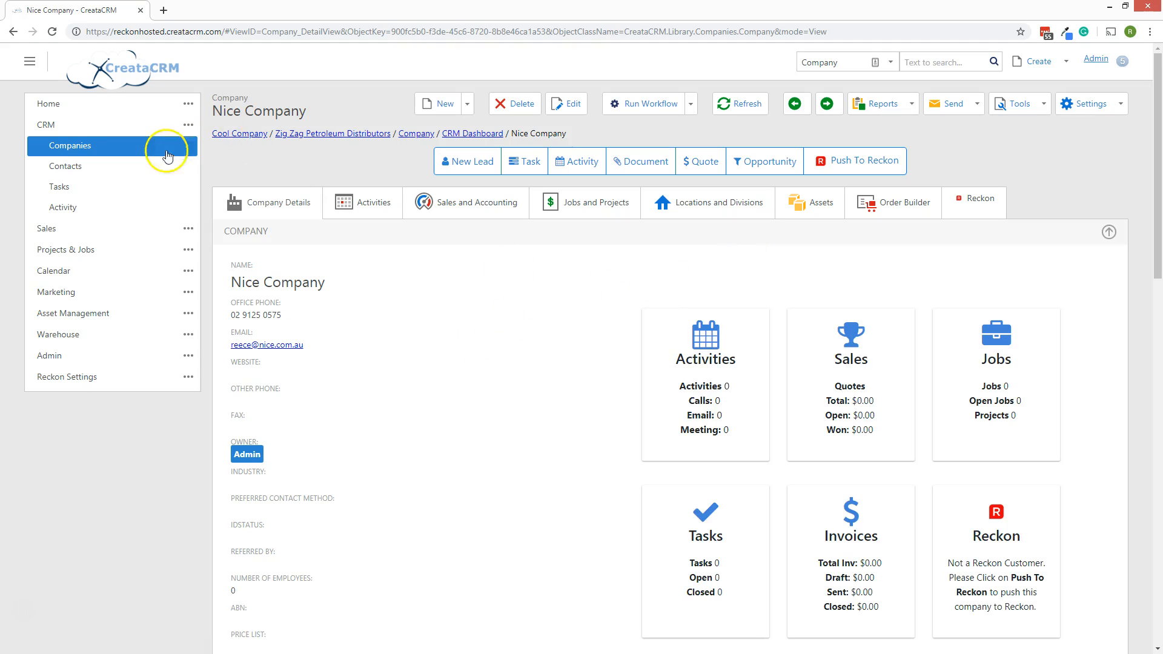
{"action": "left_click", "coordinate": [98, 124]}
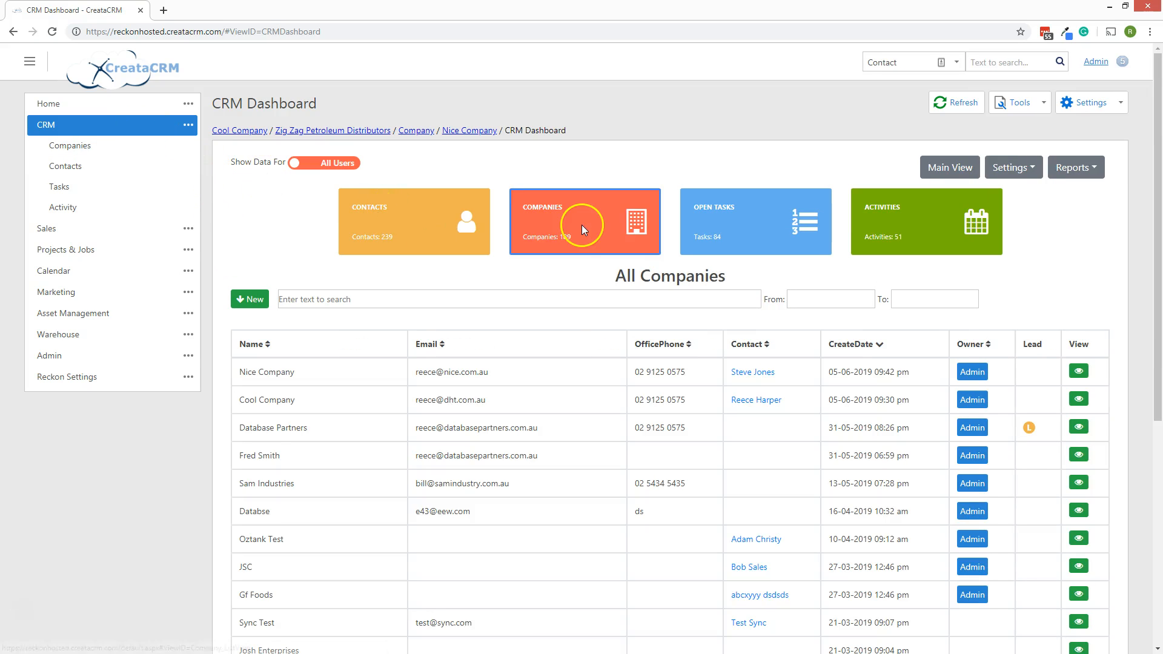
{"action": "left_click", "coordinate": [249, 299]}
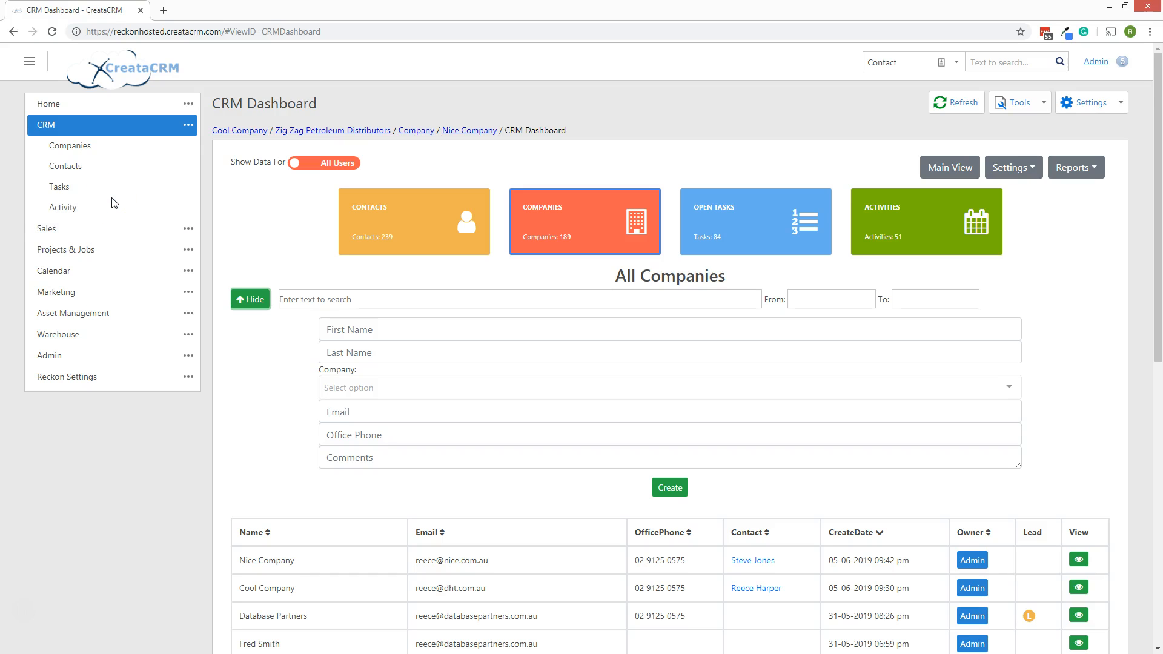
{"action": "left_click", "coordinate": [76, 147]}
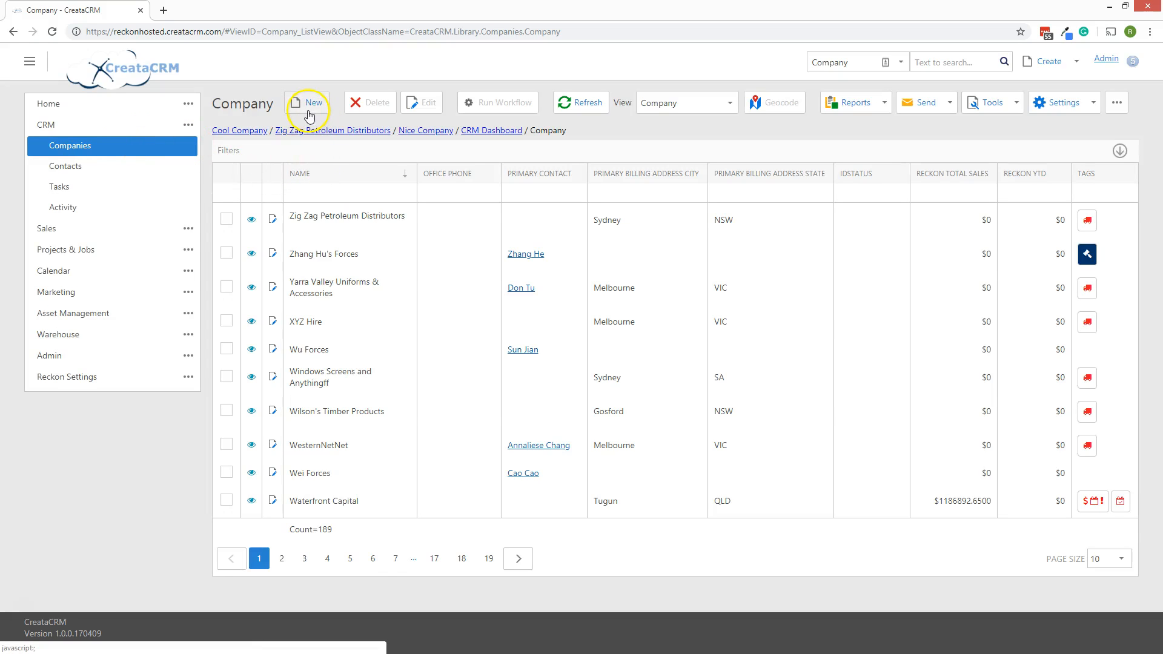
{"action": "left_click", "coordinate": [310, 115]}
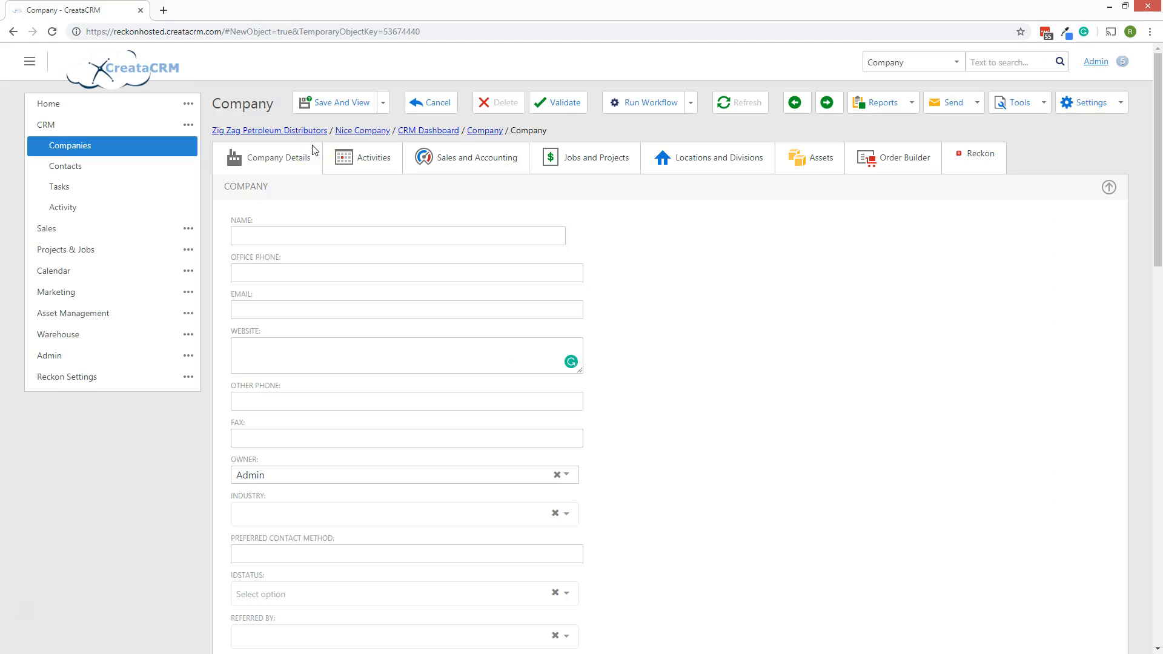
{"action": "left_click", "coordinate": [267, 234]}
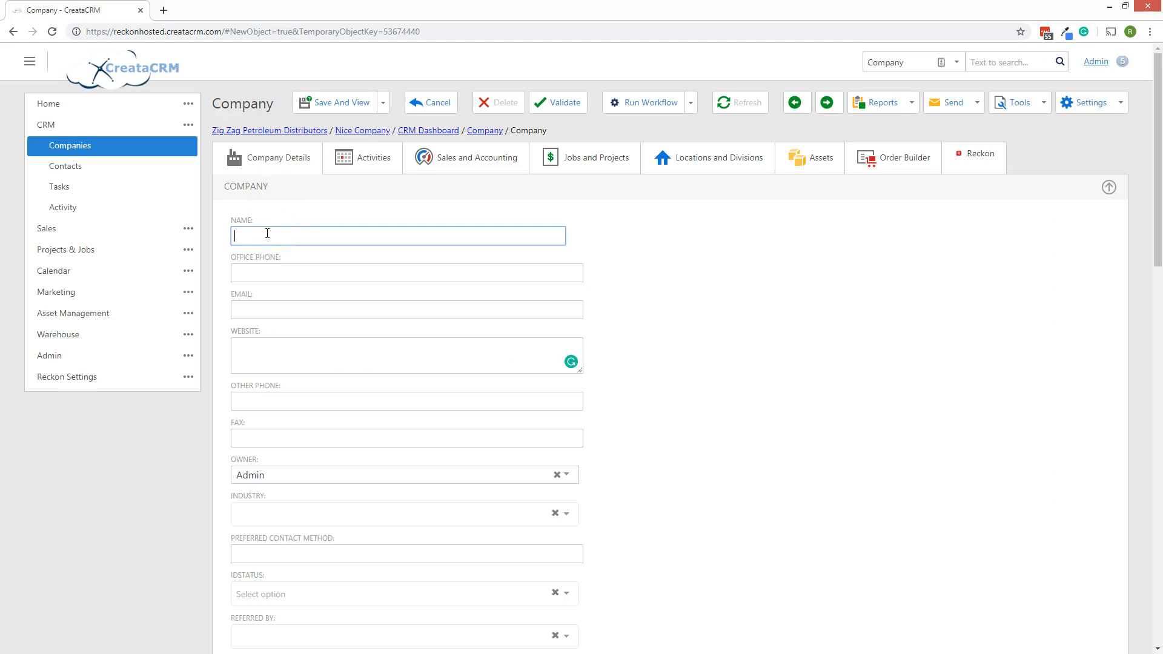
{"action": "type", "text": "abc"}
{"action": "left_click", "coordinate": [573, 236]}
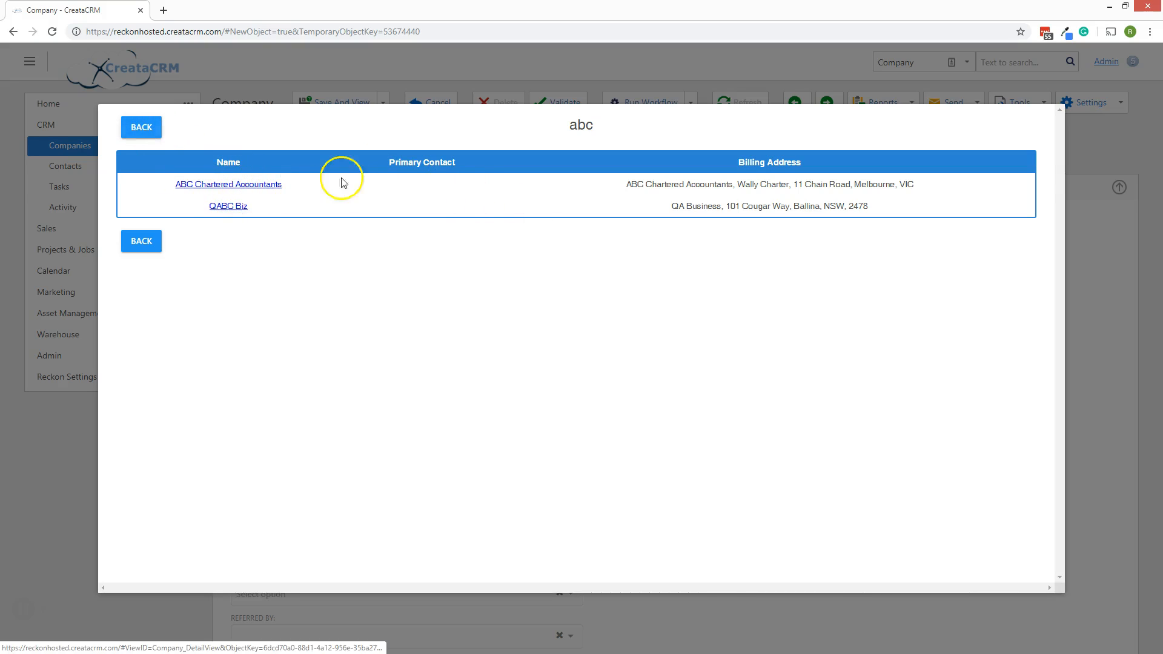
{"action": "left_click", "coordinate": [139, 128]}
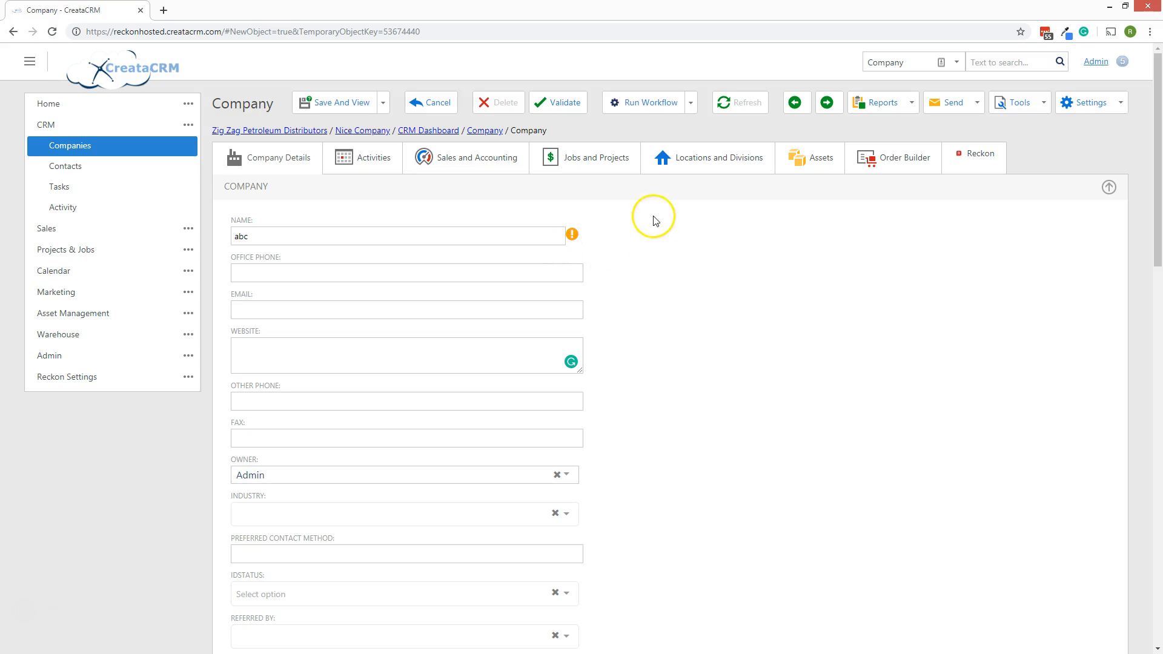
Classify abc under IDStatus as both Contractor and Distributor.
{"action": "left_click", "coordinate": [306, 272]}
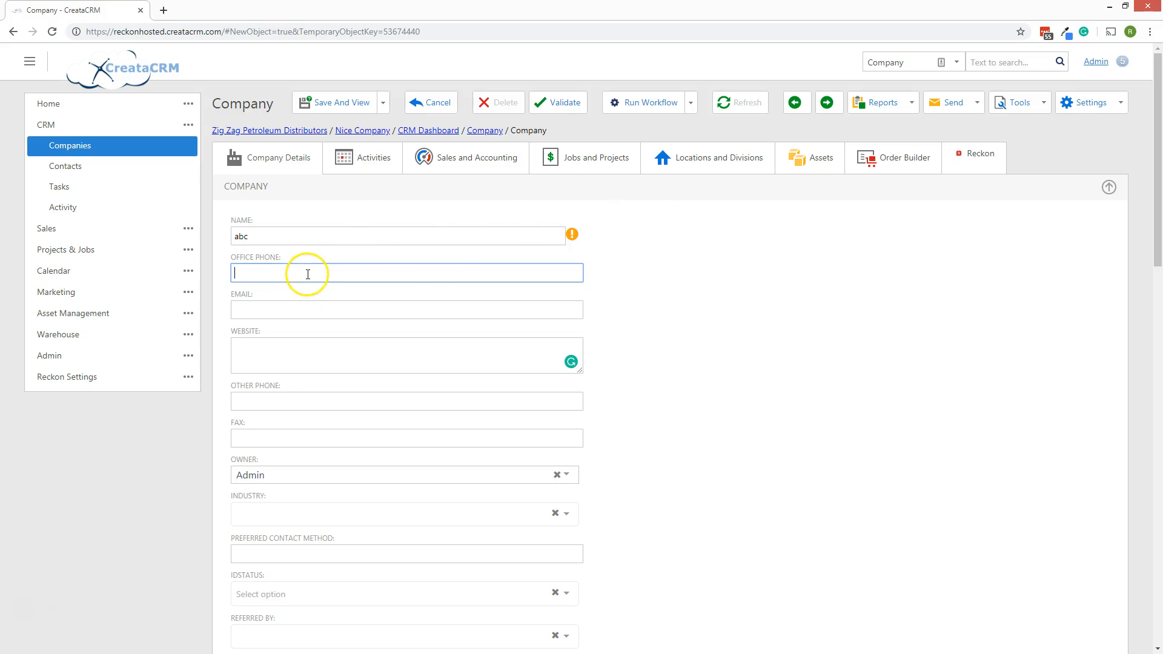
{"action": "scroll", "coordinate": [472, 280], "scroll_direction": "down", "scroll_amount": 10}
{"action": "scroll", "coordinate": [467, 363], "scroll_direction": "down", "scroll_amount": 4}
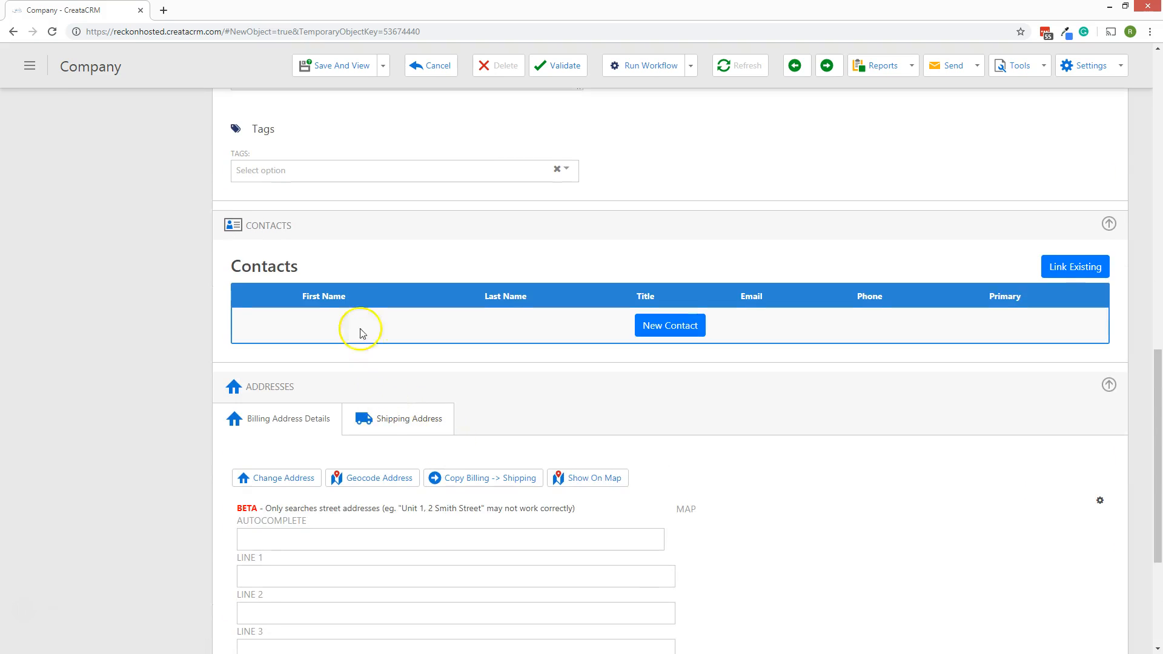
{"action": "scroll", "coordinate": [423, 327], "scroll_direction": "up", "scroll_amount": 2}
{"action": "scroll", "coordinate": [456, 309], "scroll_direction": "up", "scroll_amount": 5}
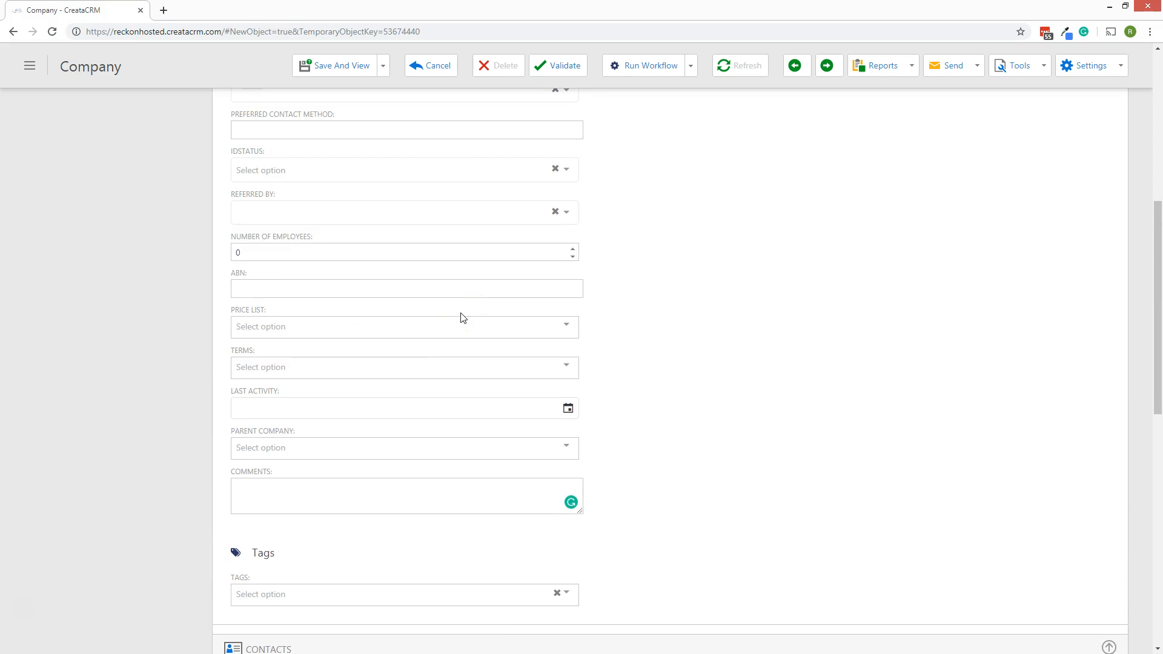
{"action": "scroll", "coordinate": [460, 318], "scroll_direction": "down", "scroll_amount": 1}
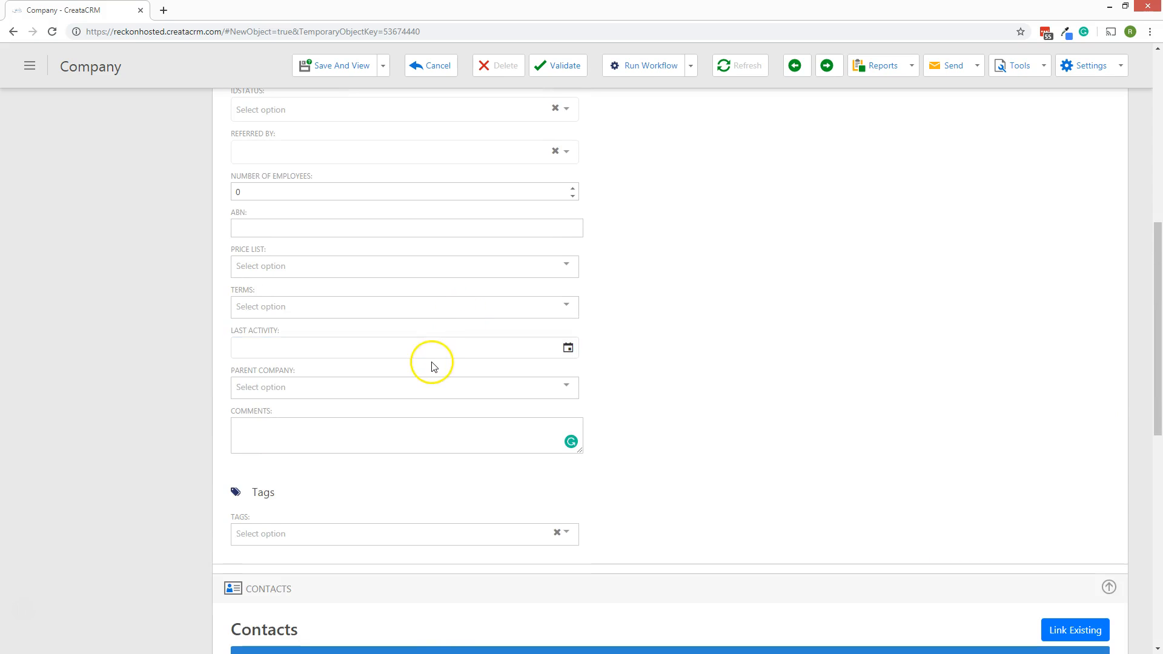
{"action": "scroll", "coordinate": [444, 397], "scroll_direction": "up", "scroll_amount": 2}
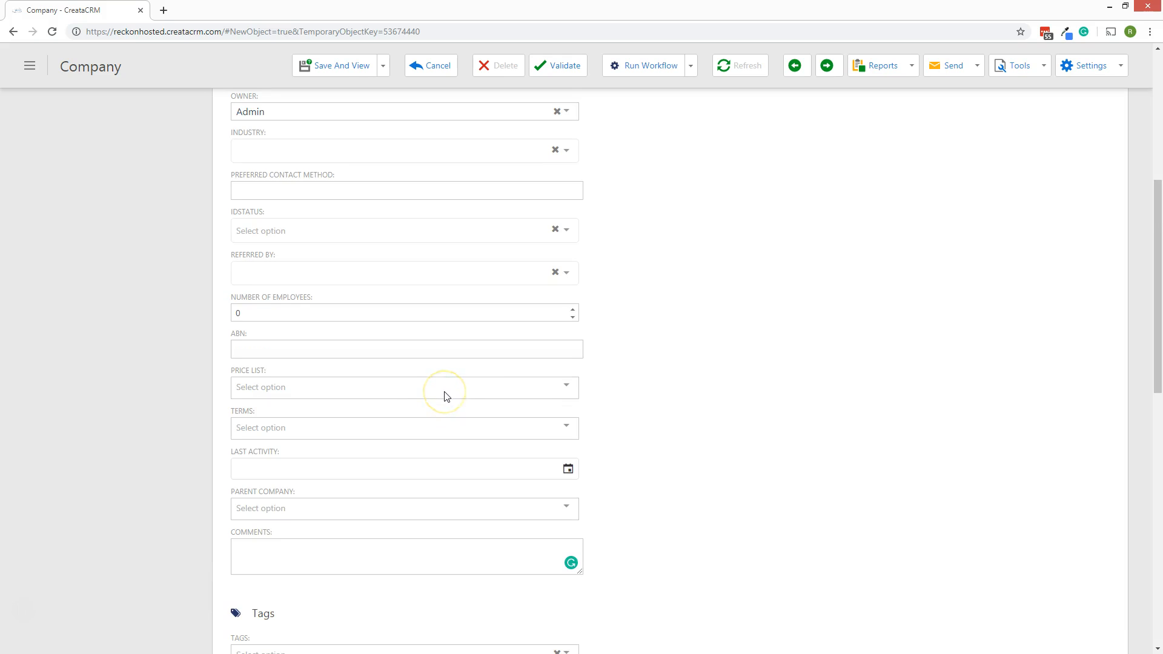
{"action": "left_click", "coordinate": [568, 232]}
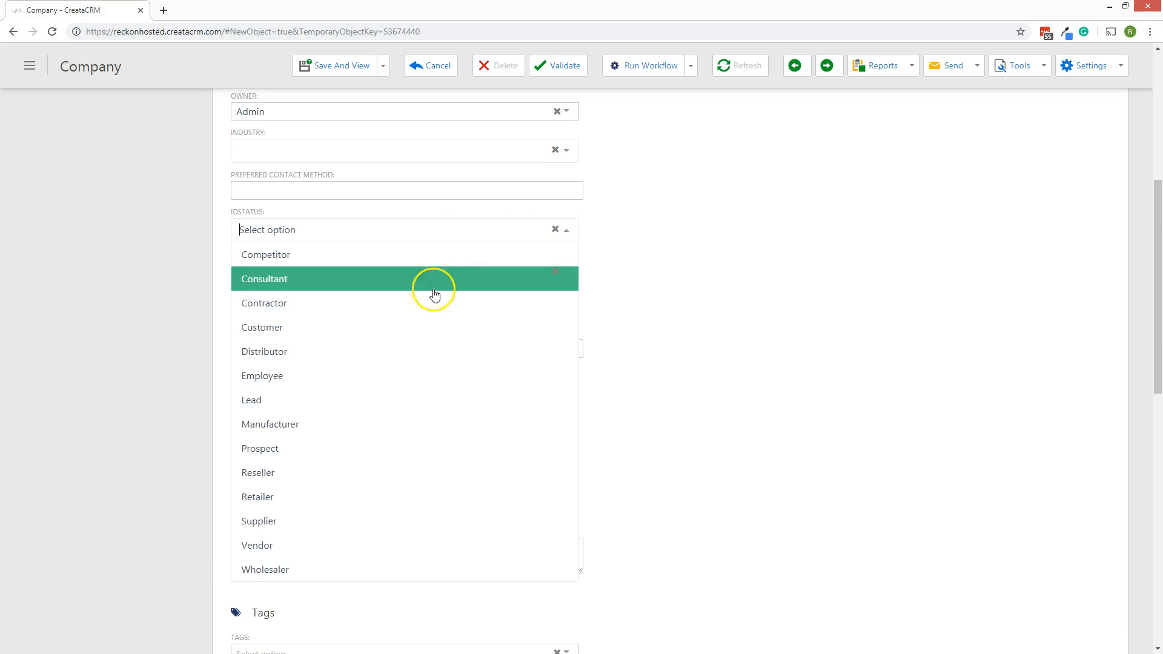
{"action": "left_click", "coordinate": [393, 303]}
{"action": "left_click", "coordinate": [569, 233]}
{"action": "left_click", "coordinate": [392, 352]}
Set Referred By to Associate, Price List to 10 % off Price, and Terms to Net 15.
{"action": "left_click", "coordinate": [409, 274]}
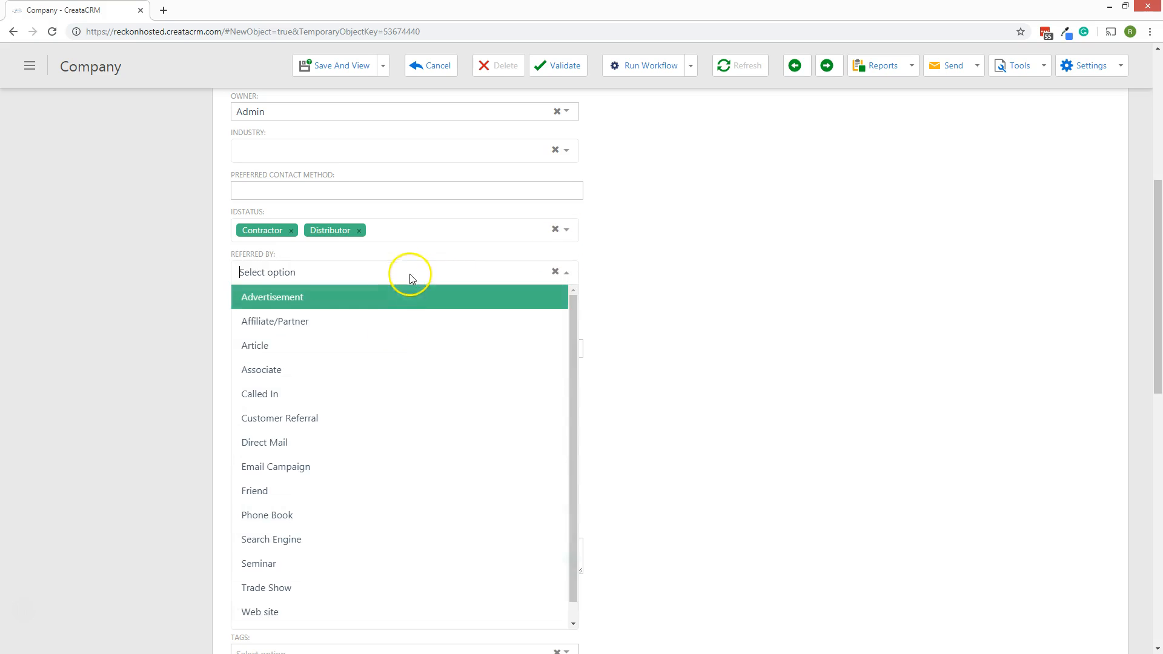
{"action": "left_click", "coordinate": [353, 371]}
{"action": "scroll", "coordinate": [747, 322], "scroll_direction": "down", "scroll_amount": 2}
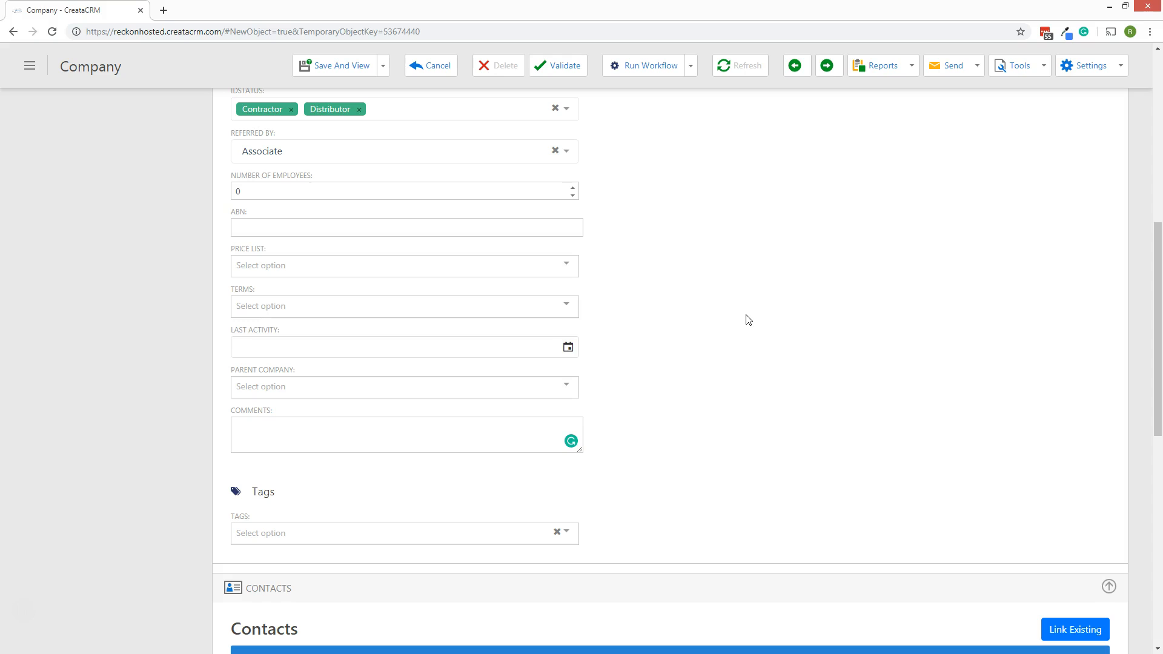
{"action": "left_click", "coordinate": [353, 273]}
{"action": "left_click", "coordinate": [348, 292]}
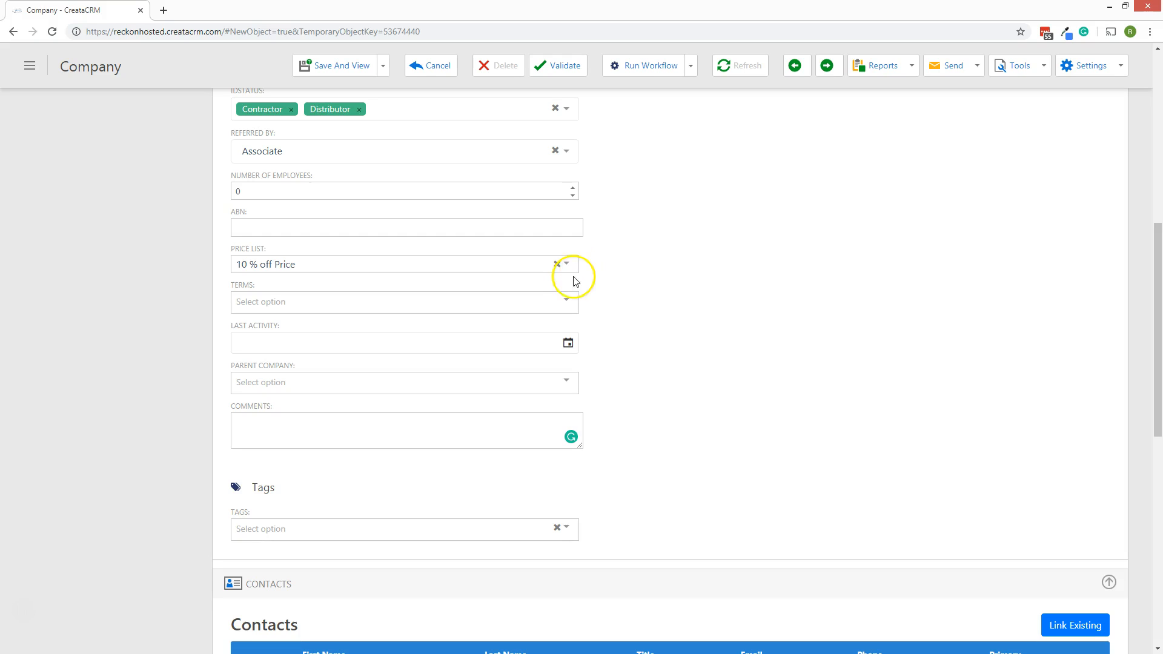
{"action": "left_click", "coordinate": [572, 301]}
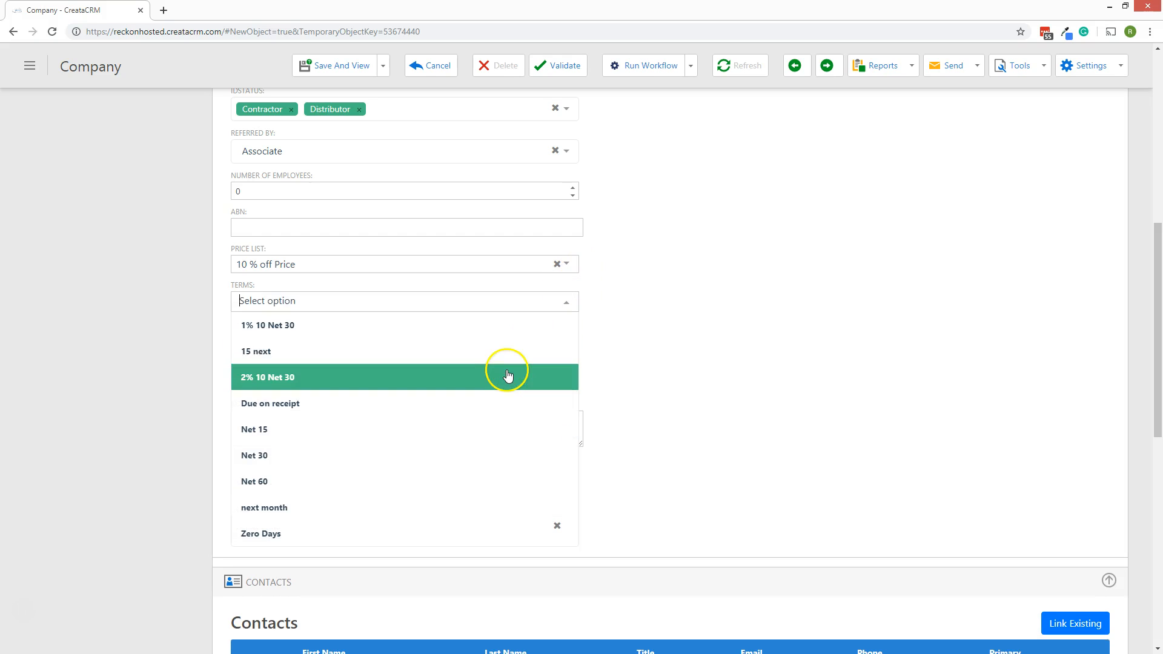
{"action": "left_click", "coordinate": [509, 377]}
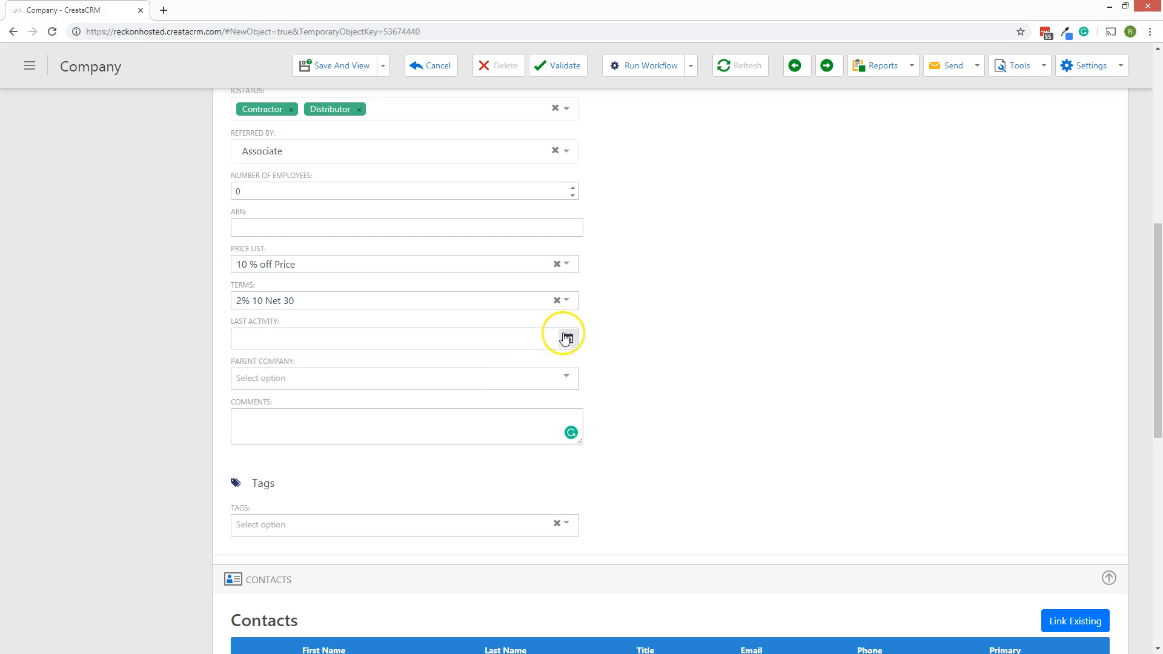
{"action": "left_click", "coordinate": [577, 301]}
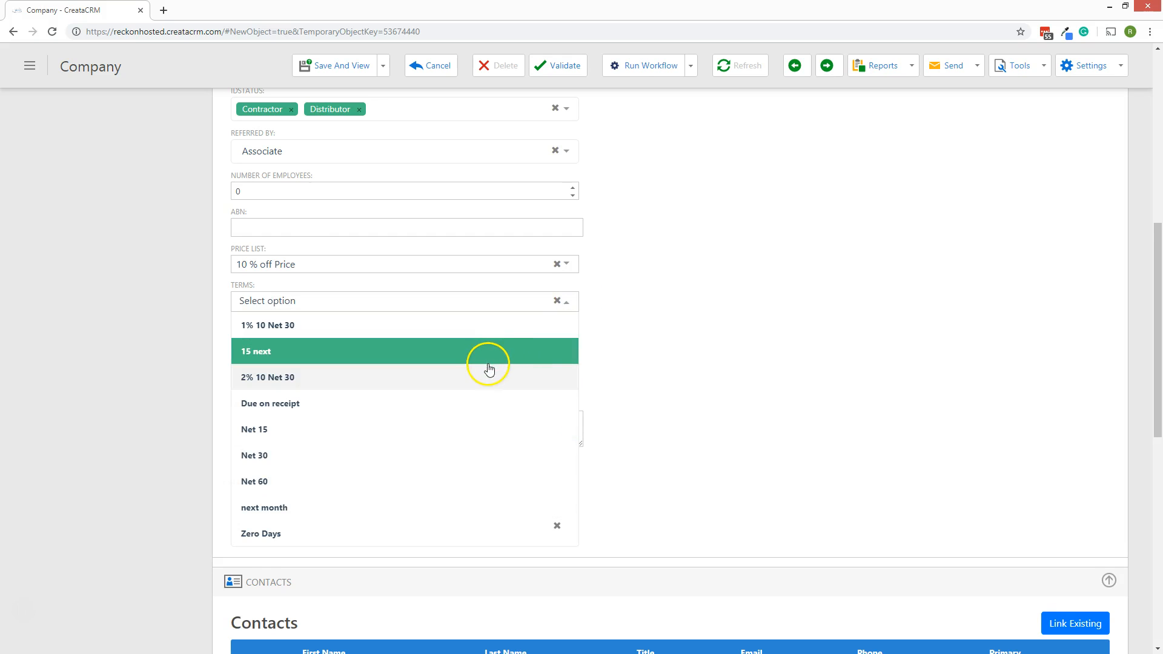
{"action": "left_click", "coordinate": [466, 423]}
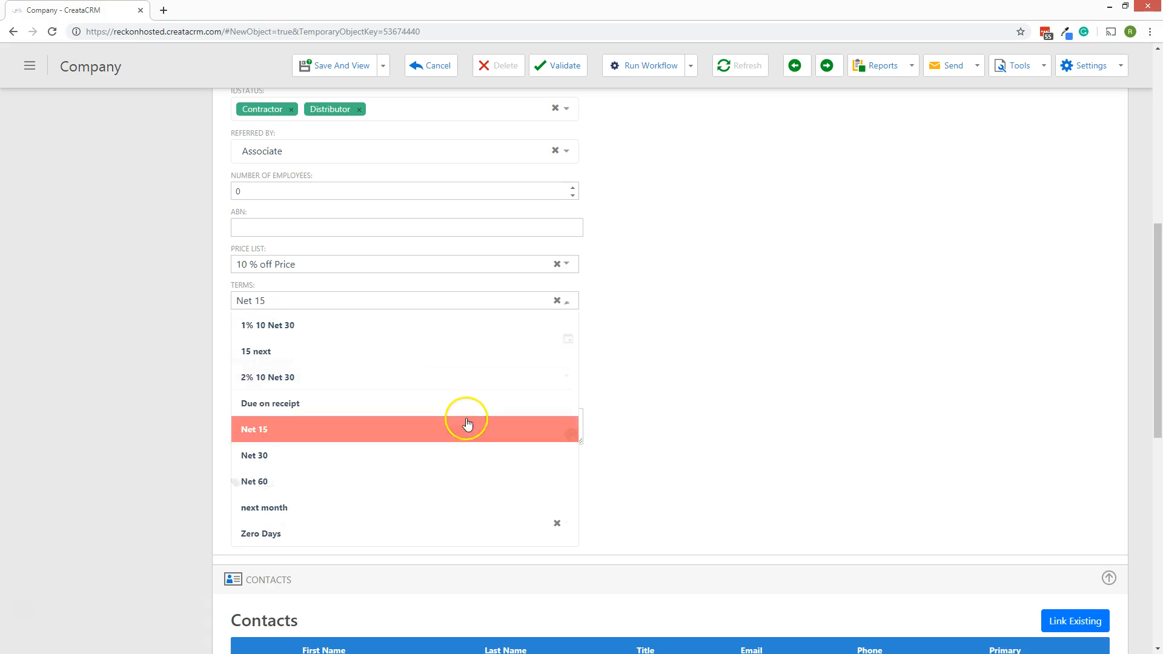
Add two tags to the company: a person-name tag and JobStatus - Closed Invoiced.
{"action": "scroll", "coordinate": [663, 334], "scroll_direction": "down", "scroll_amount": 1}
{"action": "scroll", "coordinate": [663, 333], "scroll_direction": "down", "scroll_amount": 2}
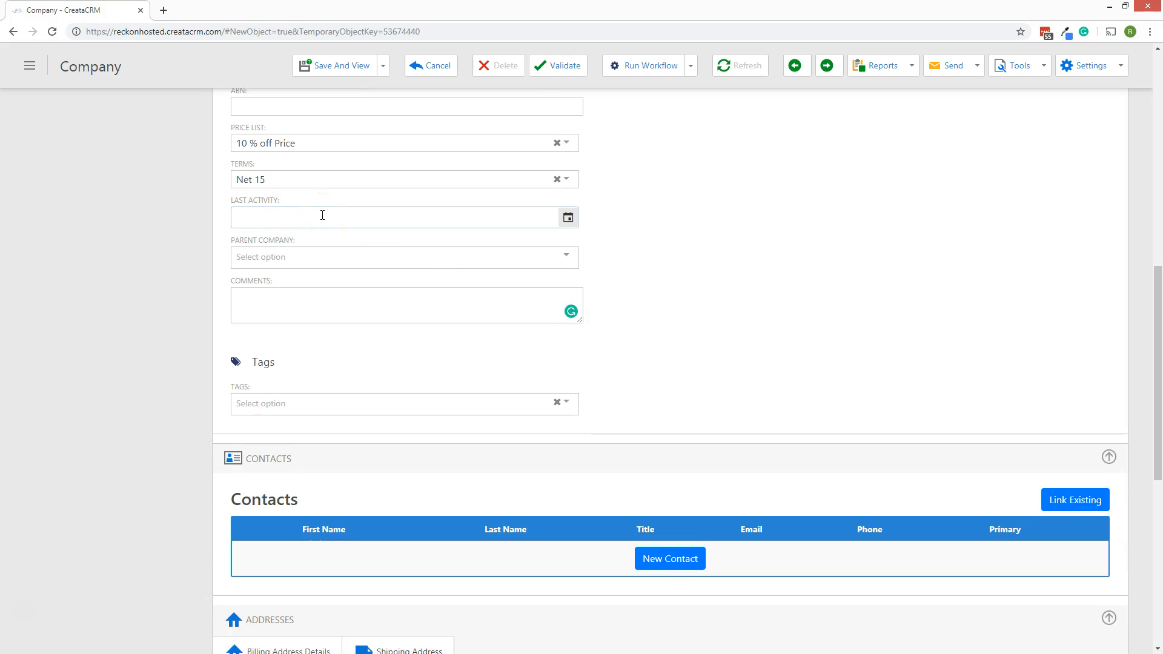
{"action": "left_click", "coordinate": [322, 299]}
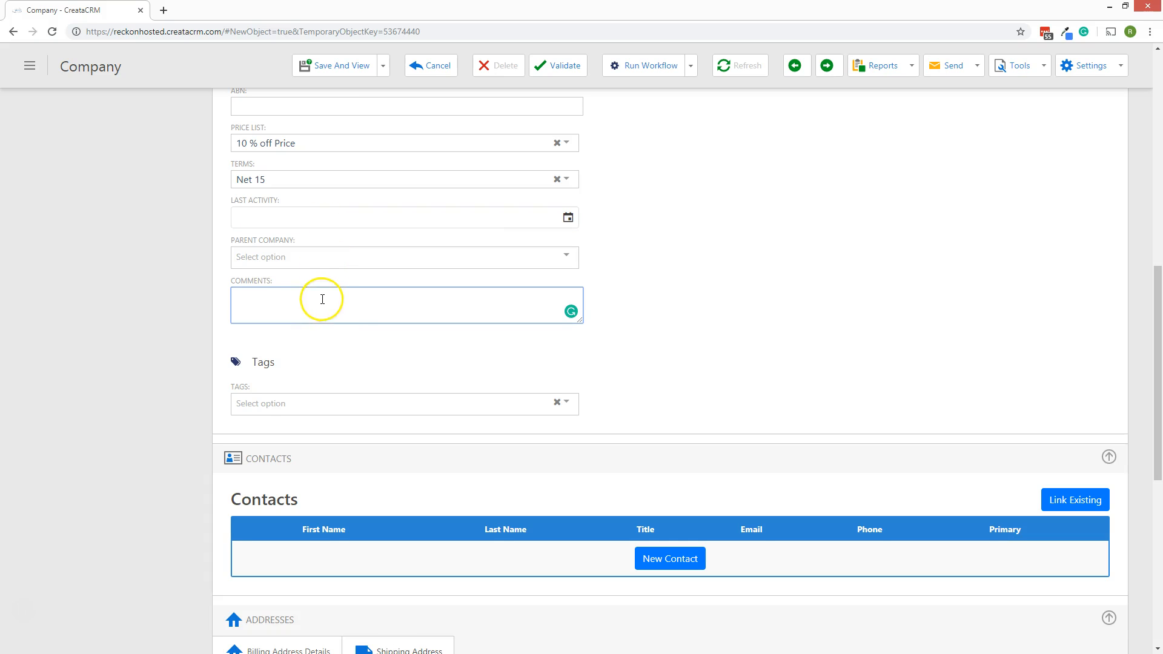
{"action": "left_click", "coordinate": [330, 403]}
{"action": "left_click", "coordinate": [303, 475]}
{"action": "left_click", "coordinate": [355, 403]}
{"action": "left_click", "coordinate": [358, 583]}
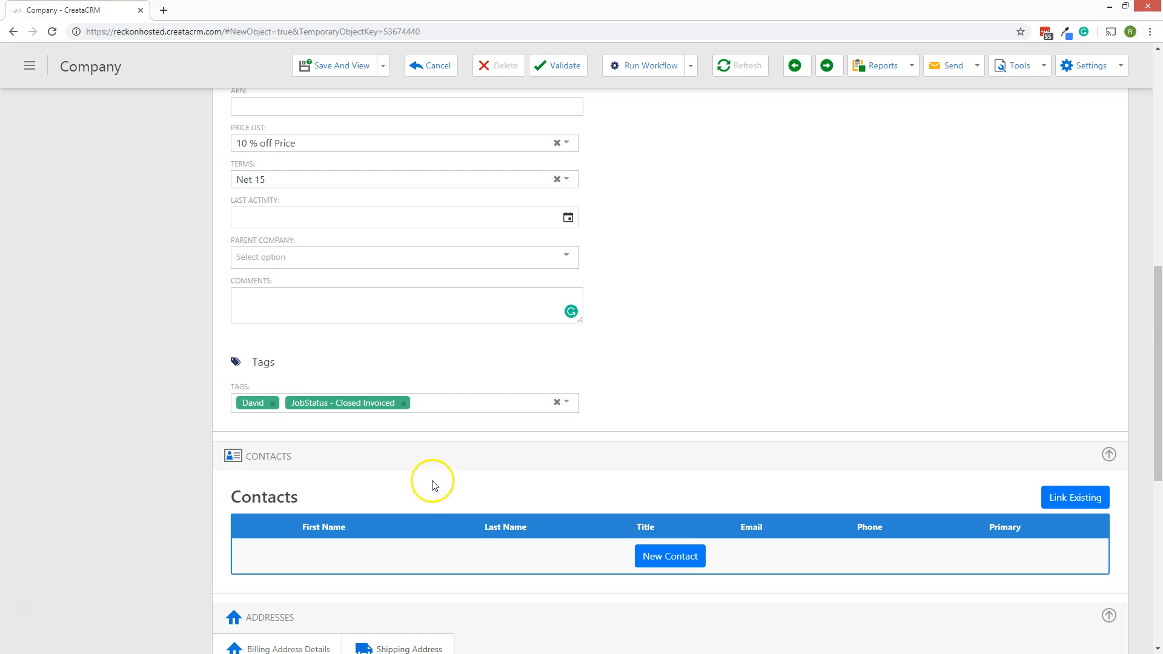
{"action": "scroll", "coordinate": [433, 485], "scroll_direction": "down", "scroll_amount": 3}
{"action": "scroll", "coordinate": [439, 467], "scroll_direction": "up", "scroll_amount": 3}
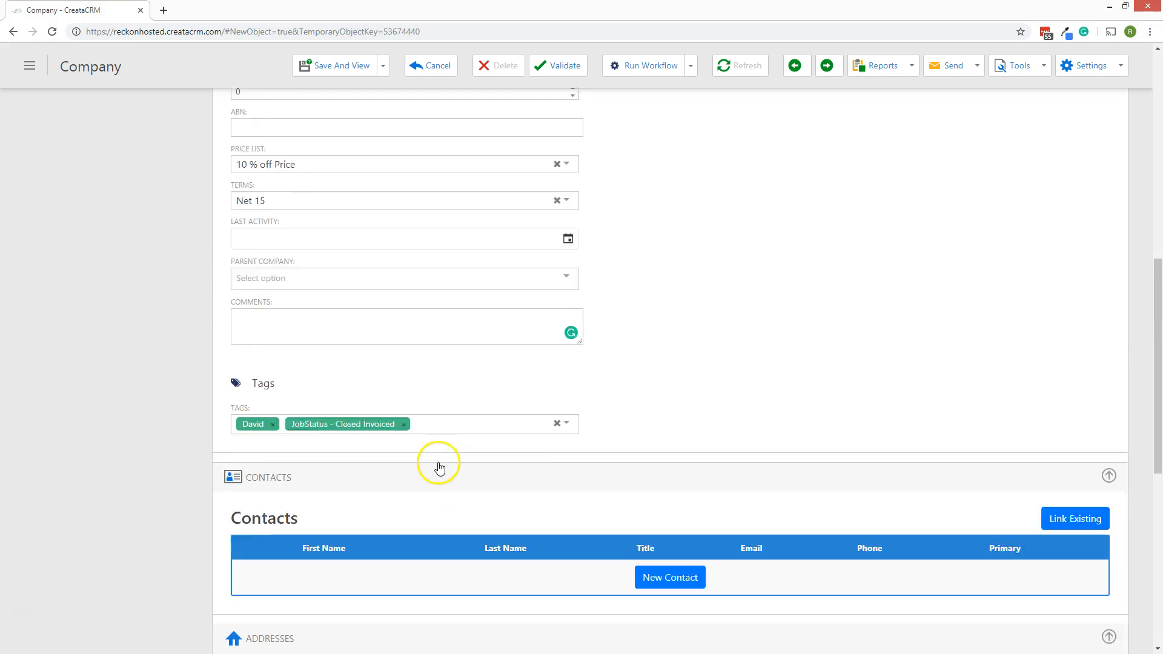
{"action": "scroll", "coordinate": [440, 467], "scroll_direction": "up", "scroll_amount": 3}
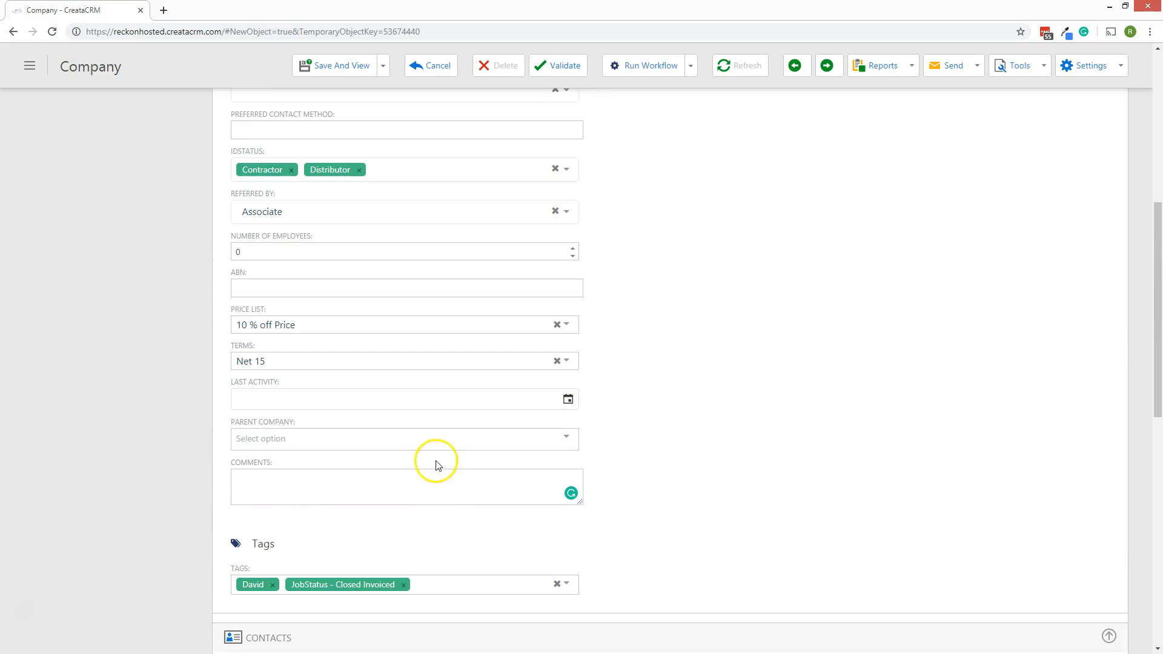
{"action": "left_click", "coordinate": [439, 443]}
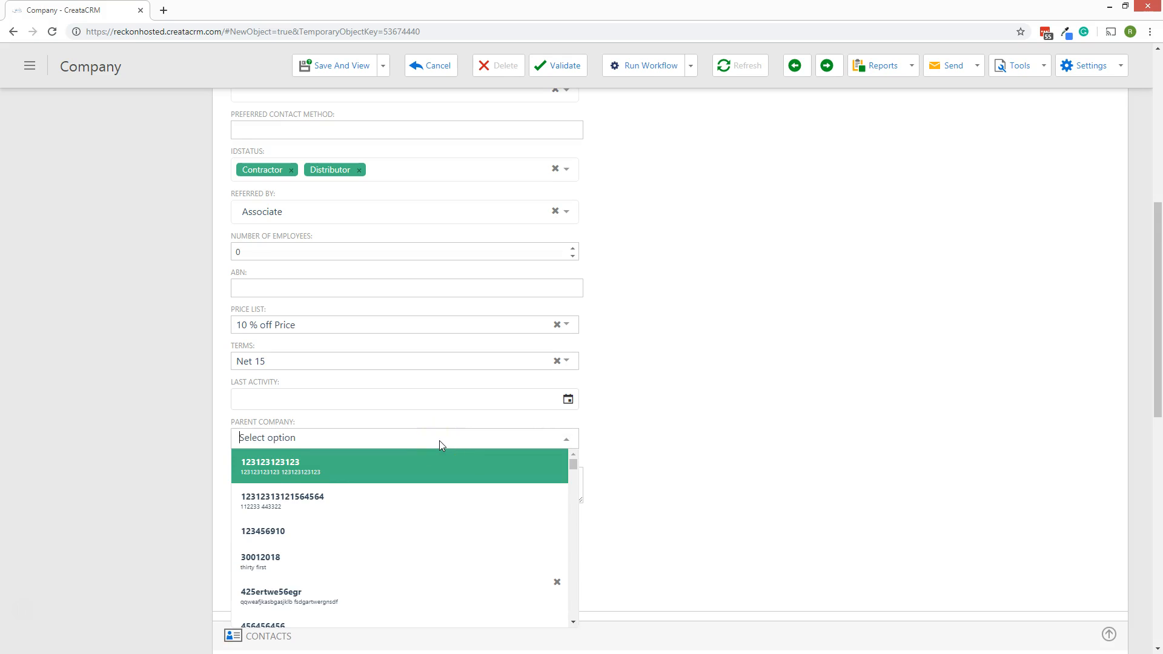
{"action": "scroll", "coordinate": [439, 445], "scroll_direction": "down", "scroll_amount": 1}
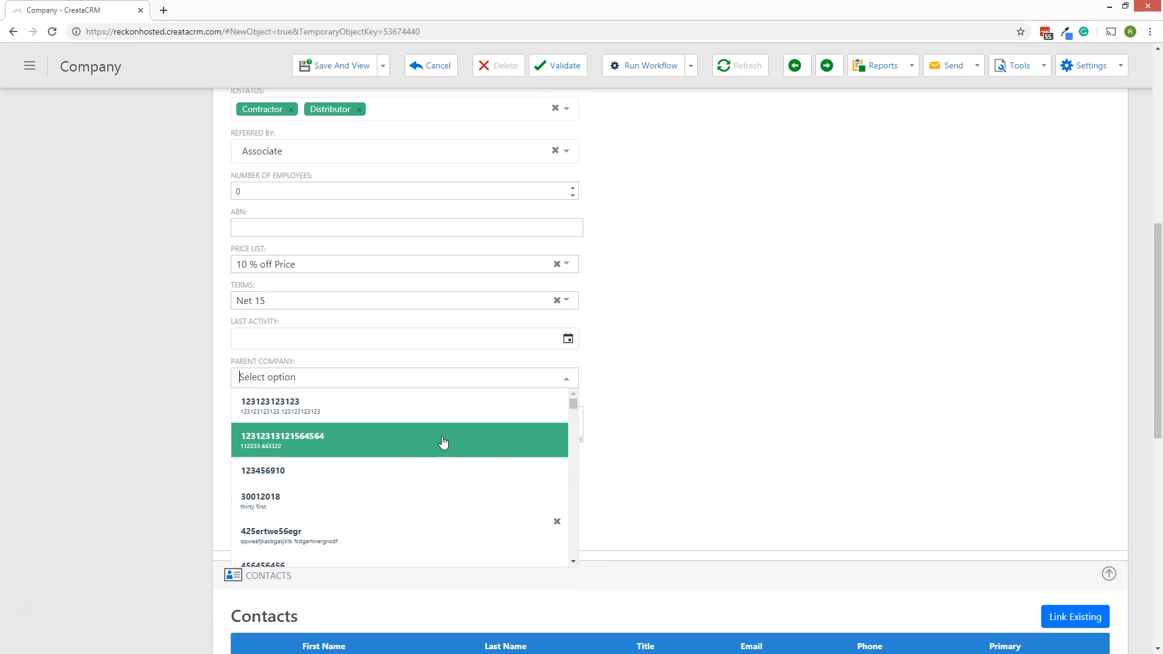
{"action": "left_click", "coordinate": [443, 432]}
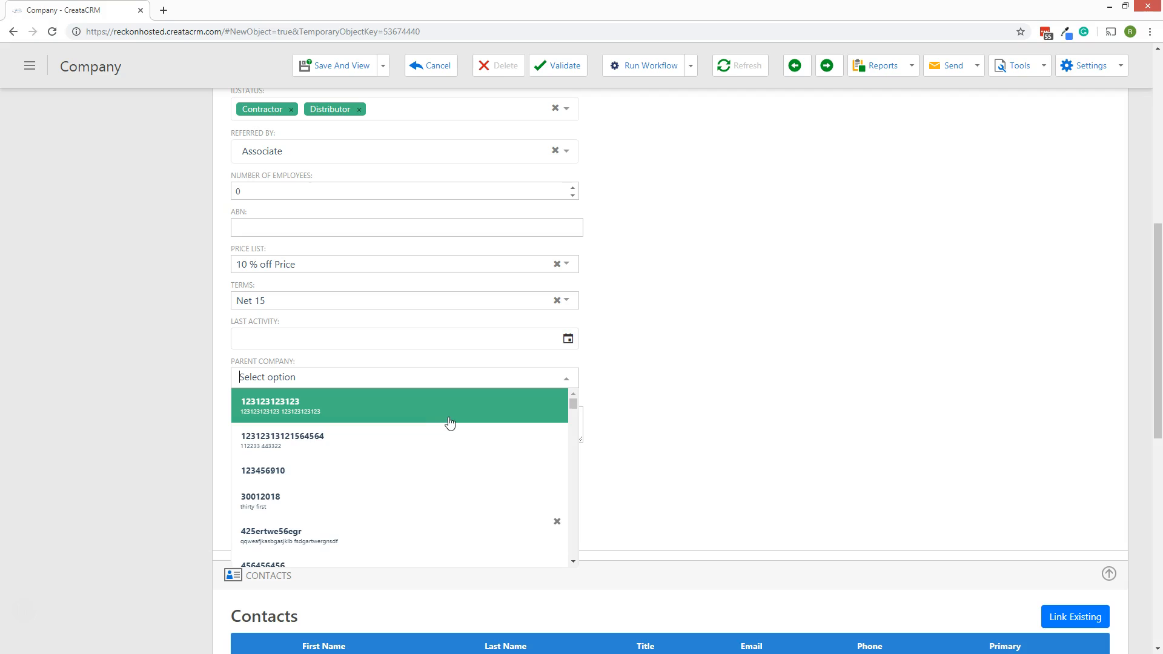
{"action": "left_click", "coordinate": [446, 418]}
{"action": "left_click", "coordinate": [444, 423]}
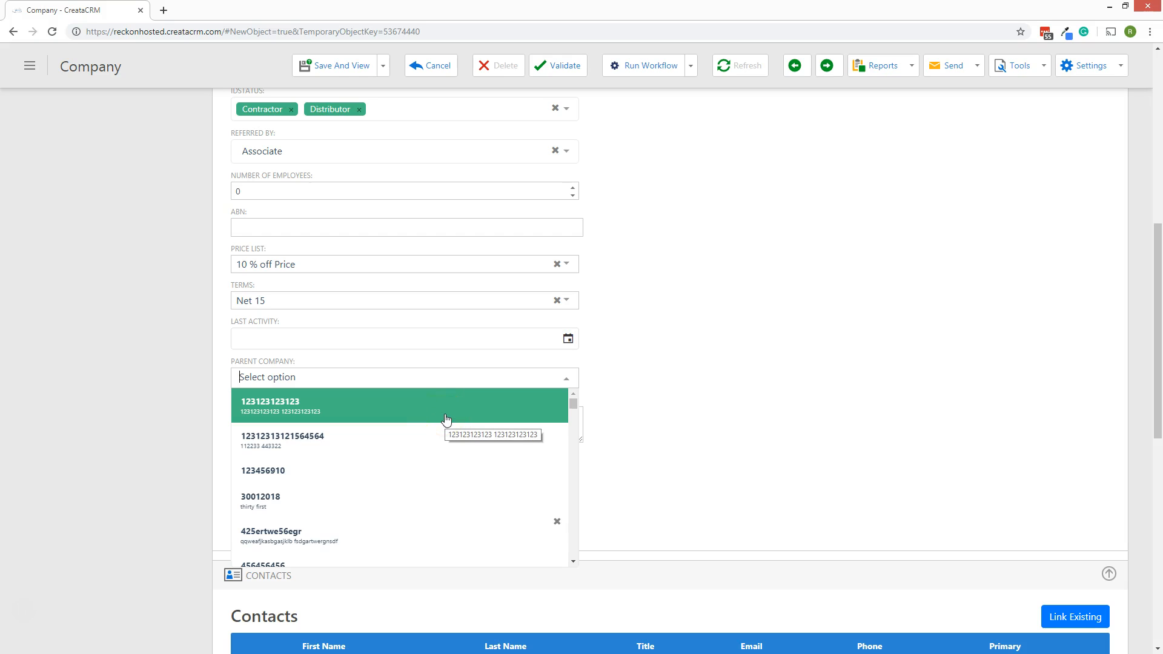
{"action": "left_click", "coordinate": [446, 415]}
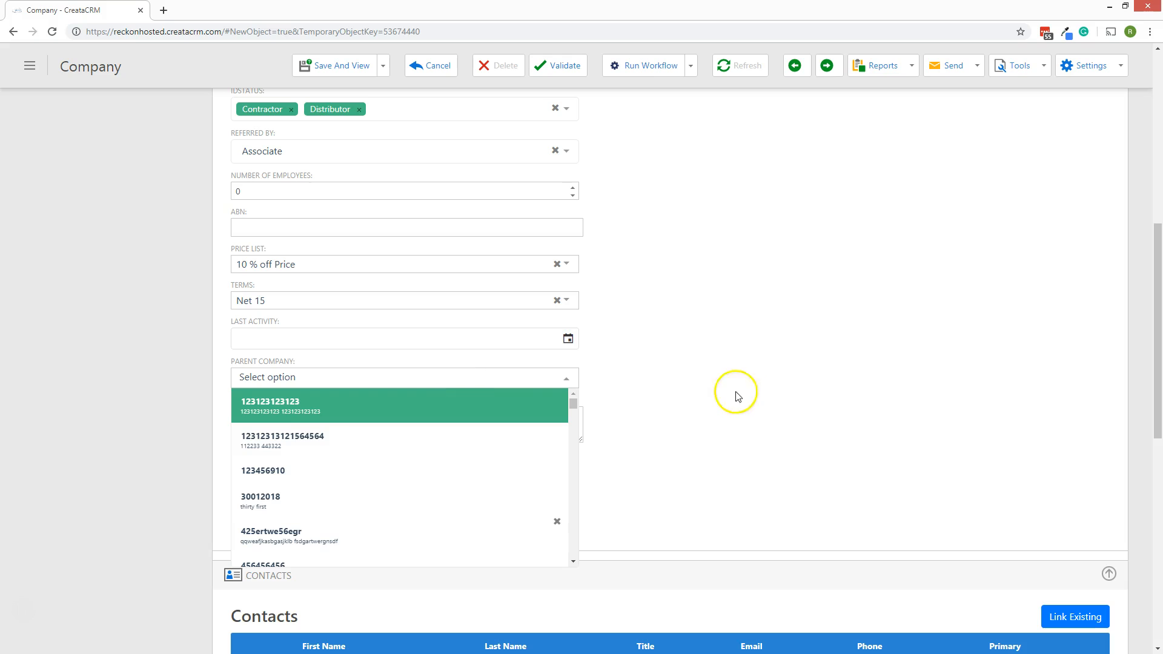
{"action": "left_click", "coordinate": [661, 423]}
{"action": "scroll", "coordinate": [663, 423], "scroll_direction": "up", "scroll_amount": 10}
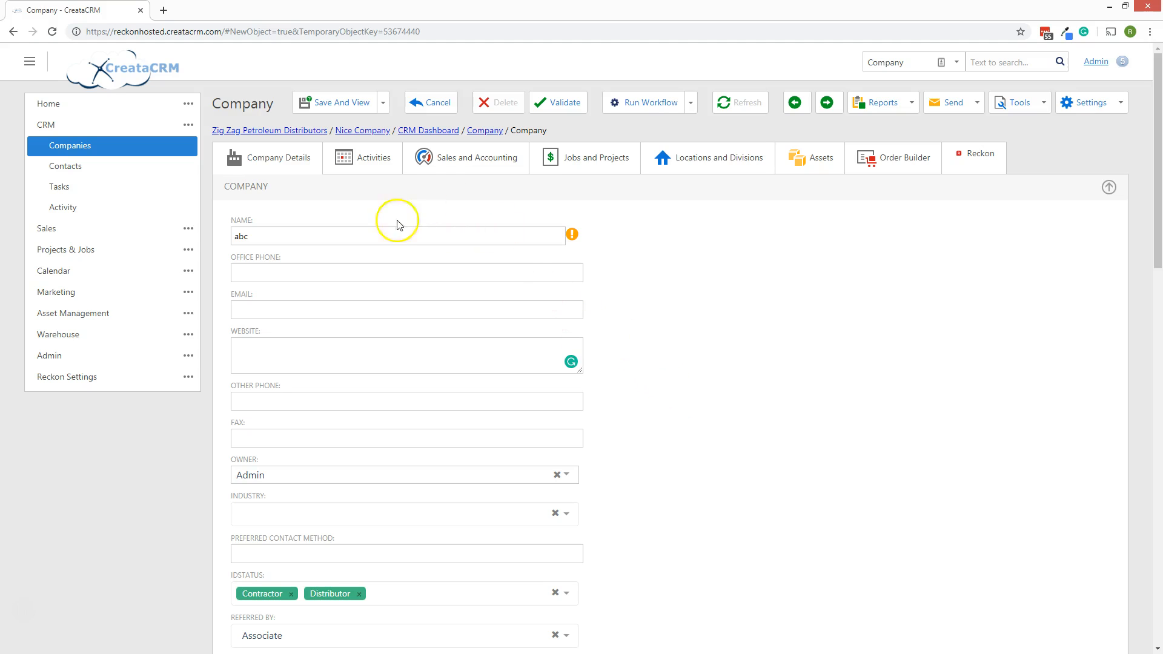
Save the abc company using Save and View to open its detail page.
{"action": "left_click", "coordinate": [383, 103]}
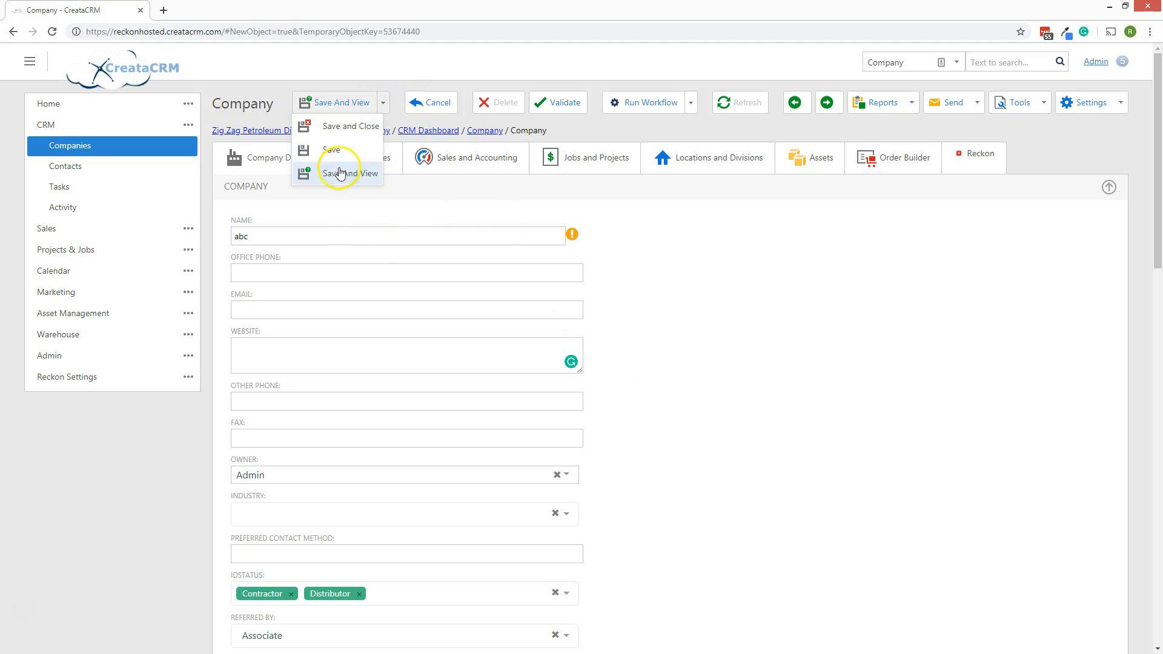
{"action": "left_click", "coordinate": [333, 176]}
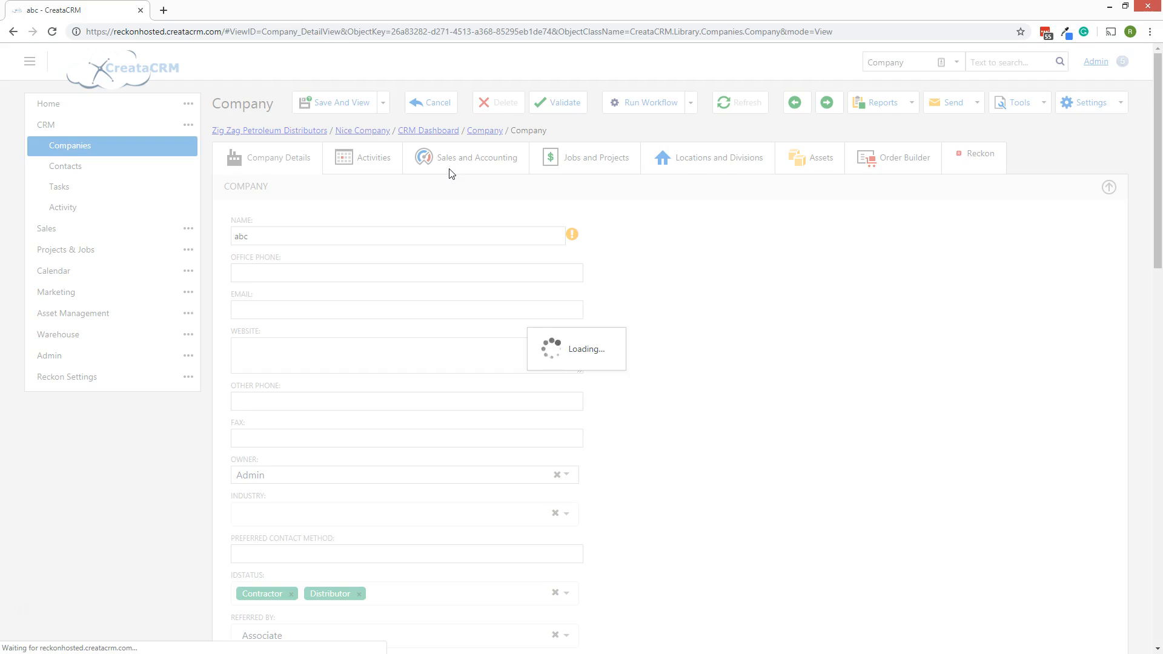